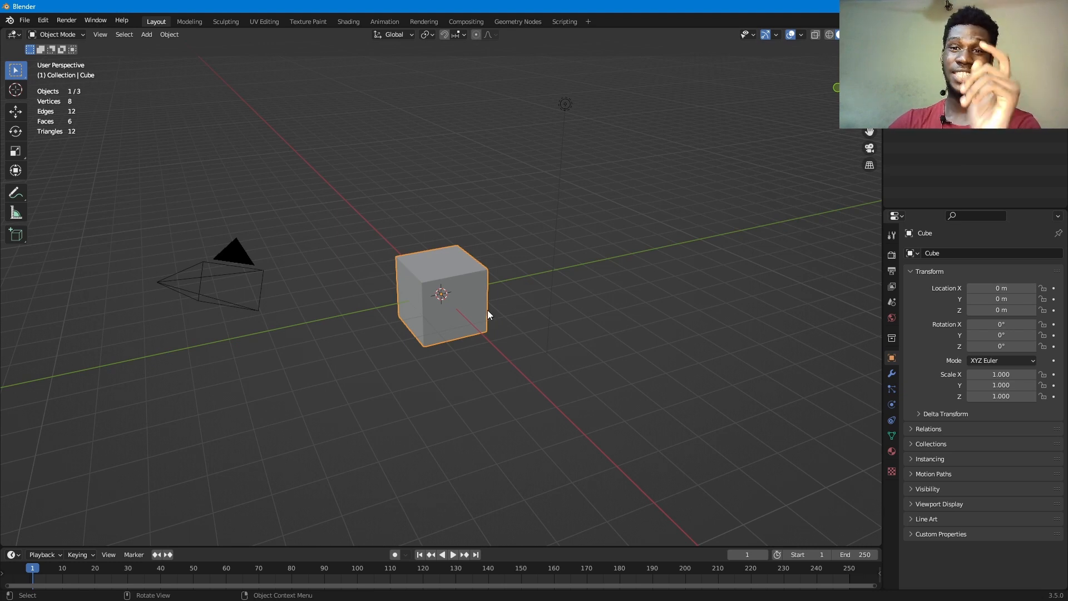
- Switch to the Shading workspace in rendered viewport shading and set the render engine to Cycles
{"action": "left_click", "coordinate": [351, 21]}
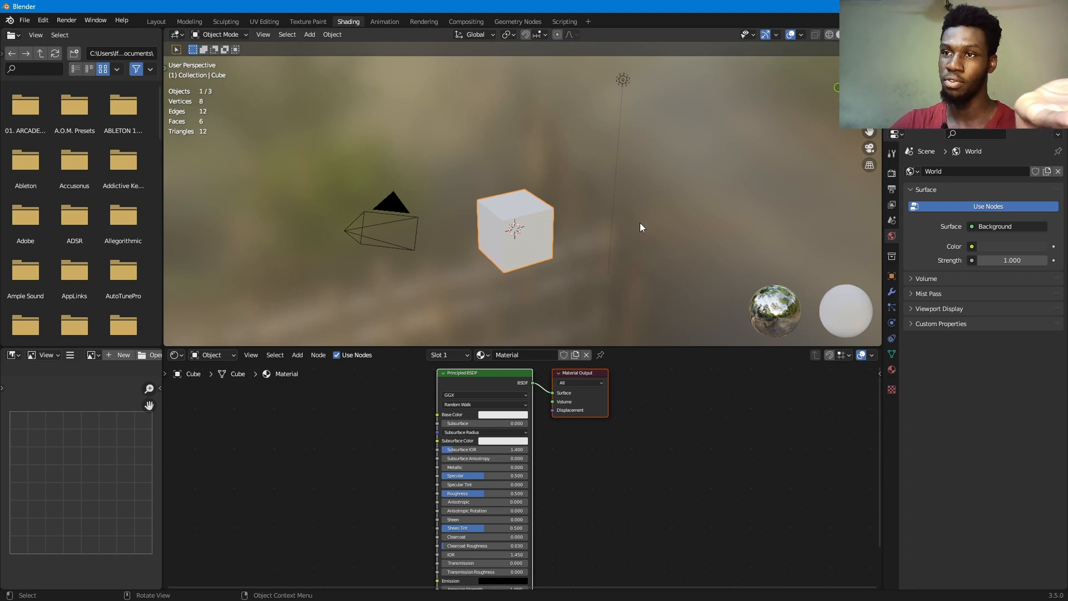
{"action": "left_click", "coordinate": [861, 35]}
{"action": "left_click", "coordinate": [891, 174]}
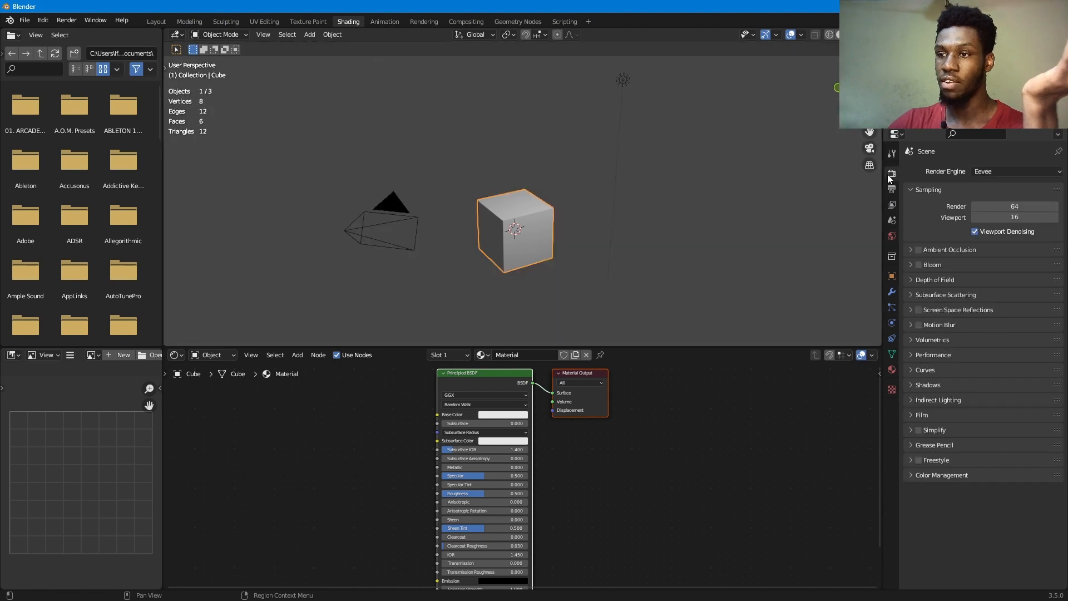
{"action": "left_click", "coordinate": [1006, 171]}
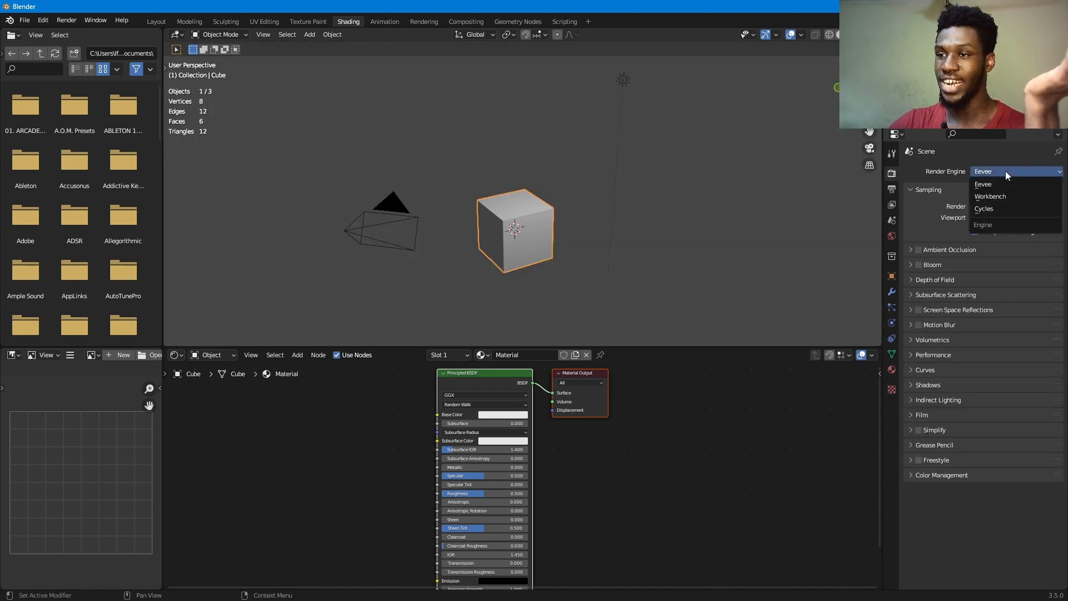
{"action": "left_click", "coordinate": [1016, 209]}
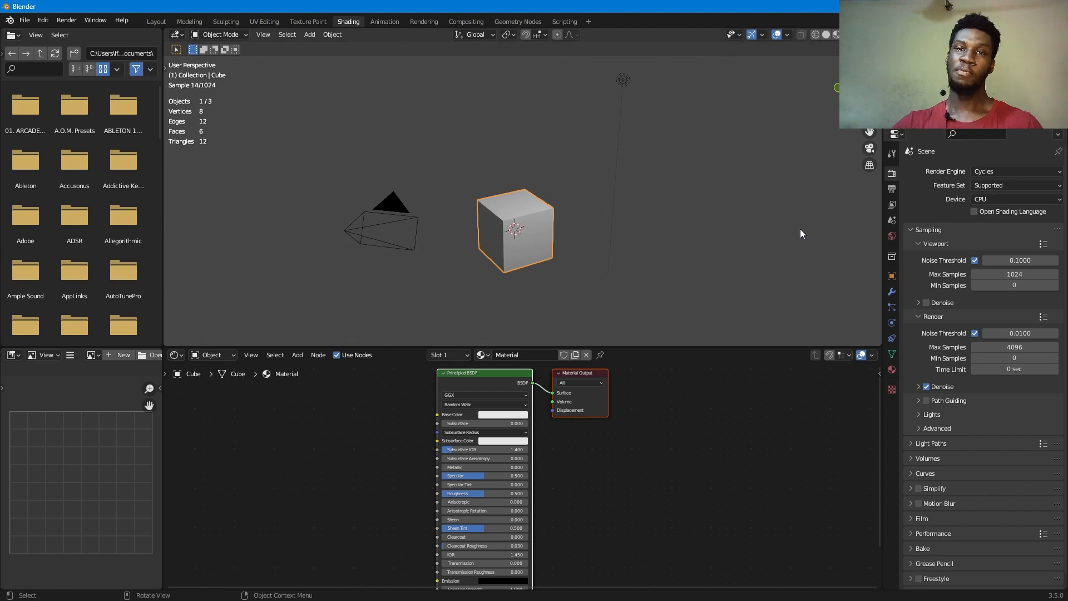
- Turn off Scene World in the viewport shading options so the preview uses the HDRI environment
{"action": "left_click", "coordinate": [846, 34]}
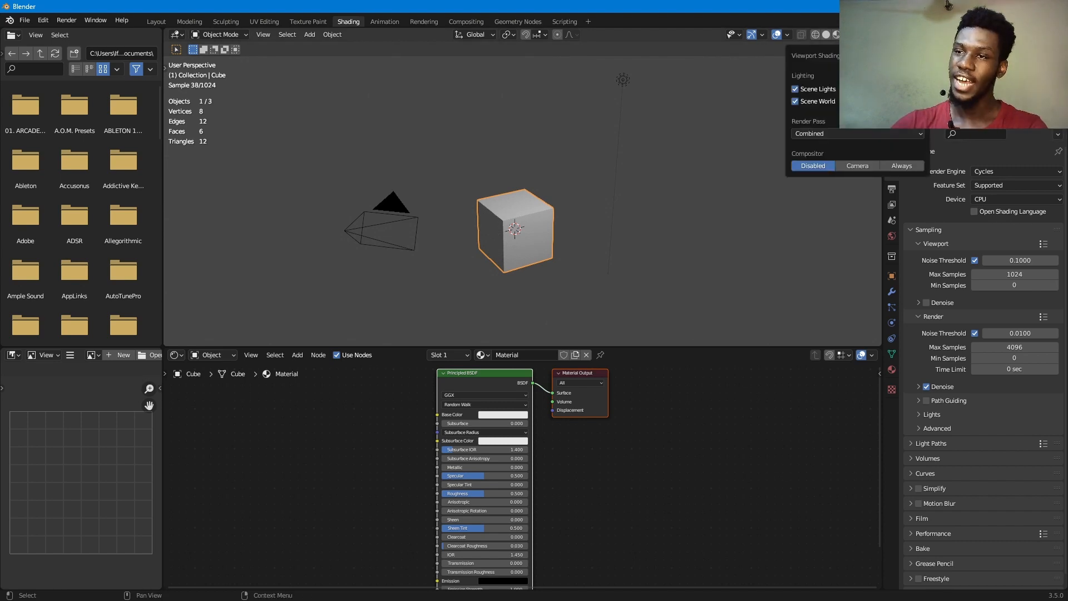
{"action": "left_click", "coordinate": [818, 101]}
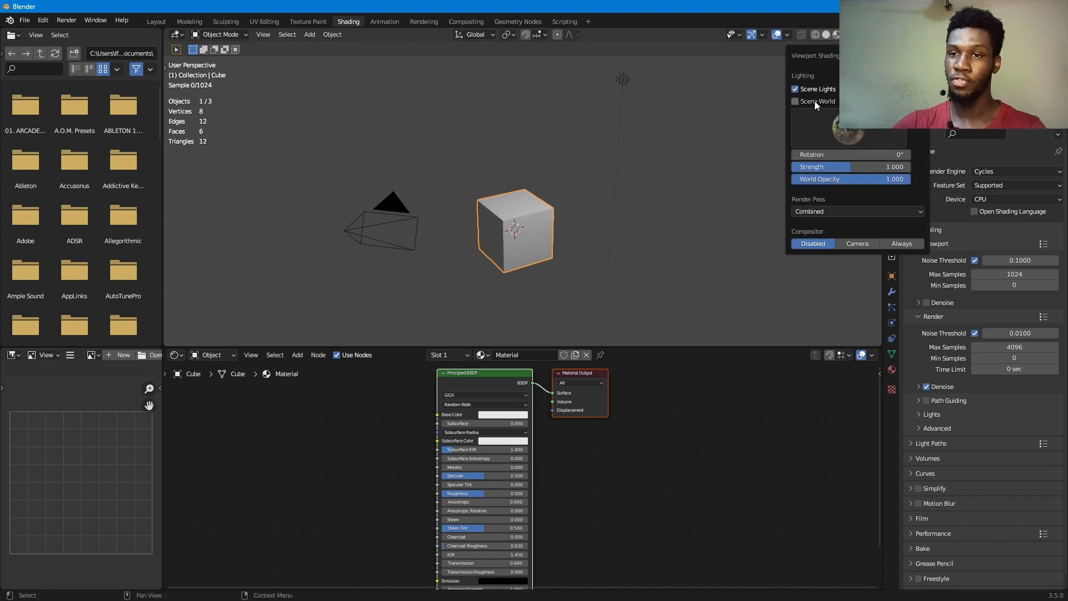
{"action": "middle_click_drag", "start_coordinate": [553, 232], "coordinate": [627, 205]}
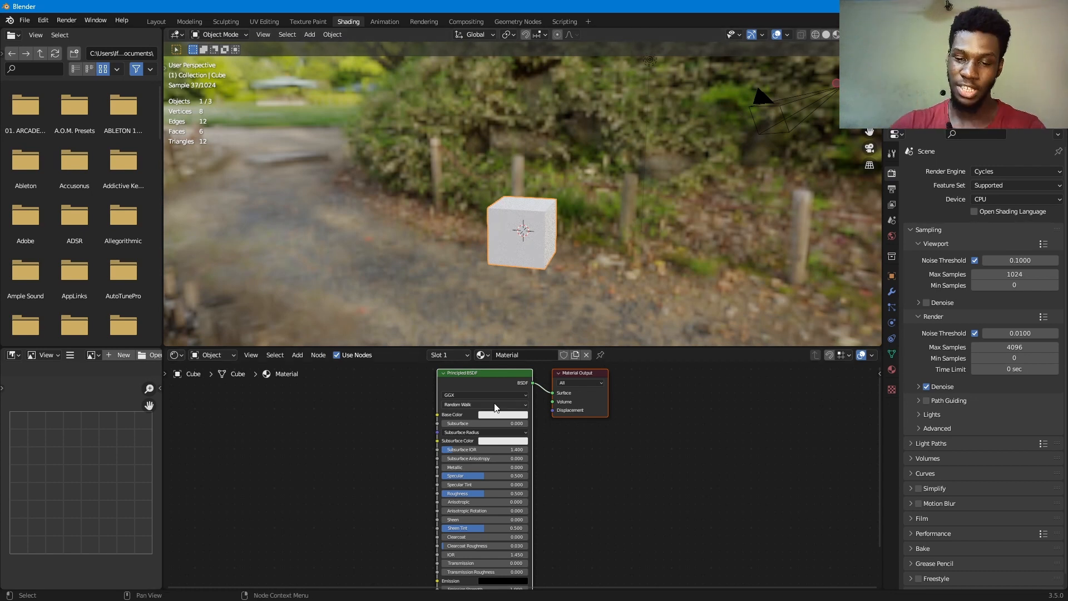
- Delete the Principled BSDF node from the cube's material
{"action": "mouse_move", "coordinate": [496, 382]}
{"action": "left_mouse_down"}
{"action": "mouse_move", "coordinate": [472, 393]}
{"action": "mouse_move", "coordinate": [489, 395]}
{"action": "left_mouse_up"}
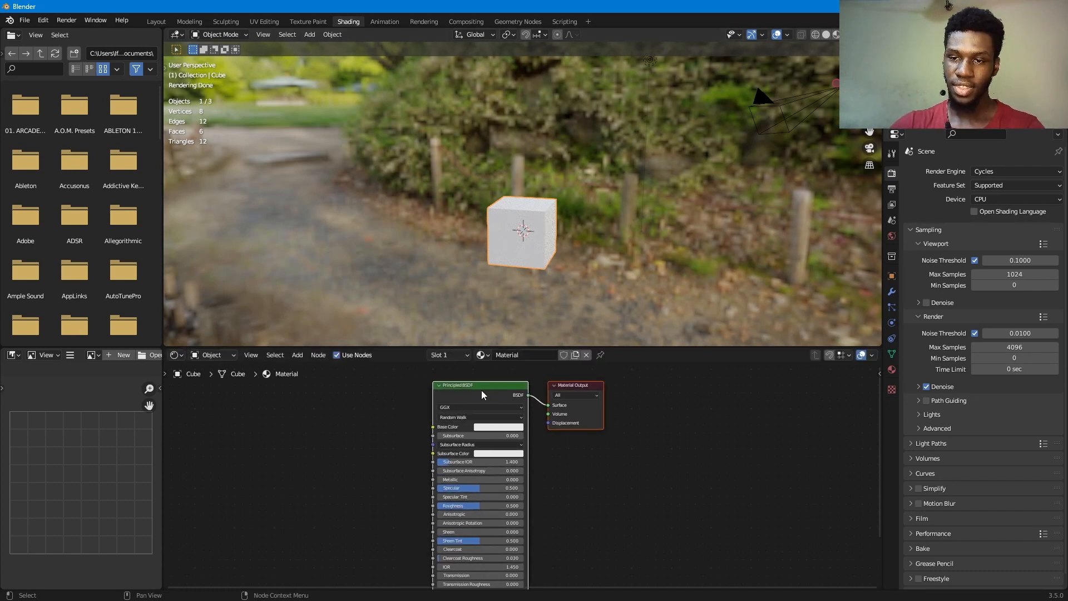
{"action": "left_click", "coordinate": [482, 390]}
{"action": "key", "text": "x"}
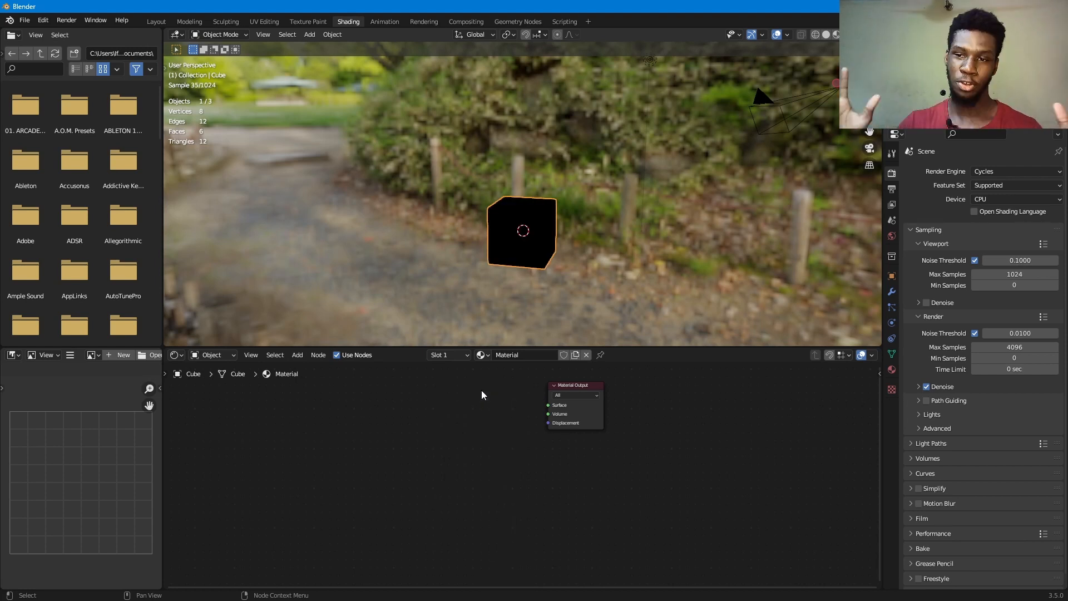
- Add a Volume Scatter shader and connect its Volume output to the Material Output's Volume input
{"action": "key", "text": "shift+a"}
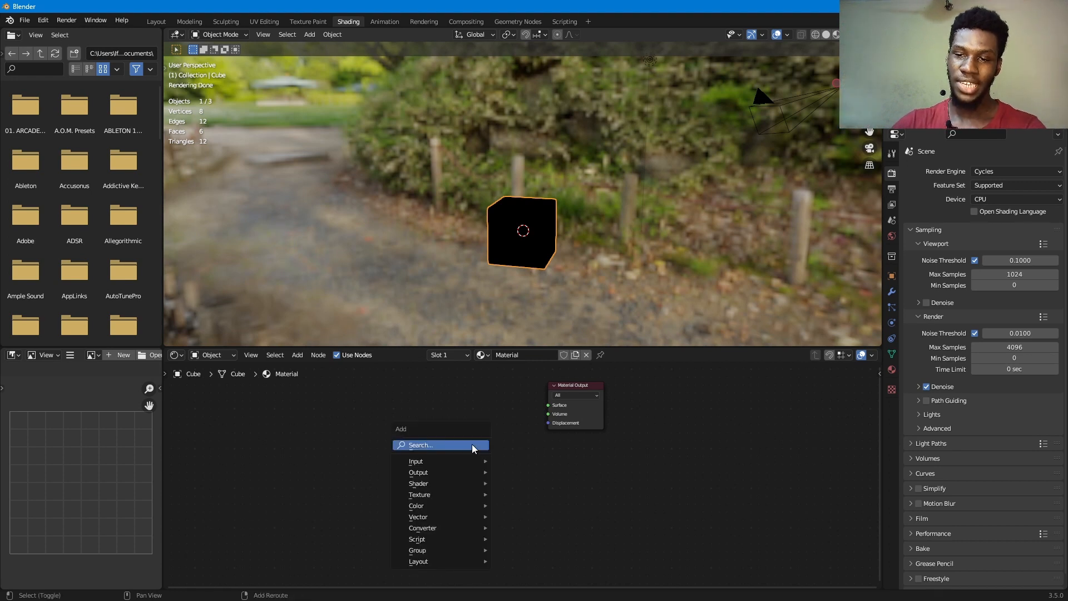
{"action": "mouse_move", "coordinate": [466, 483]}
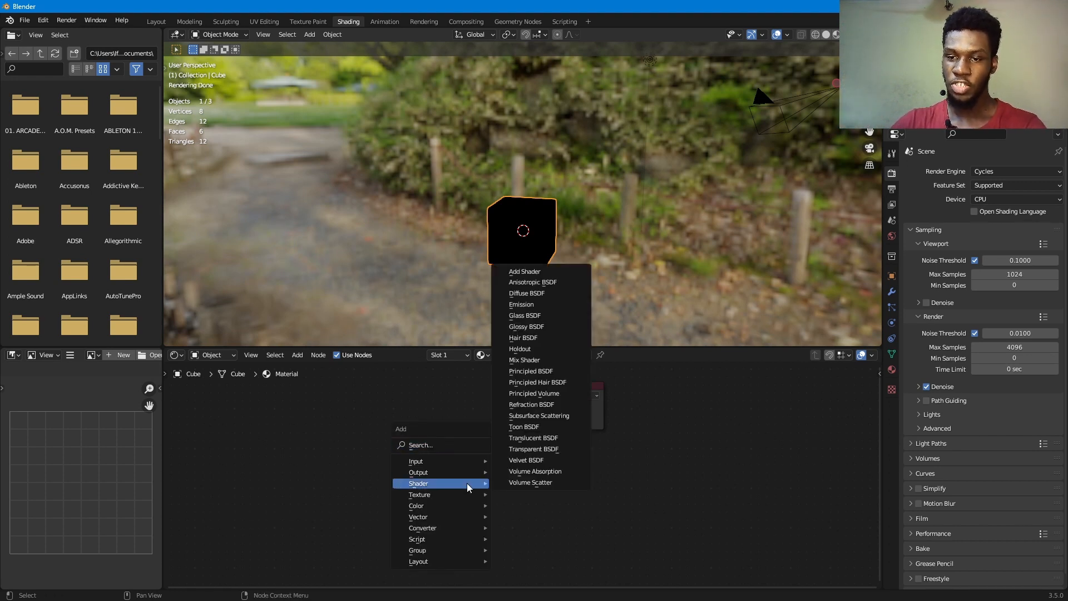
{"action": "left_click", "coordinate": [560, 483]}
{"action": "left_click", "coordinate": [476, 423]}
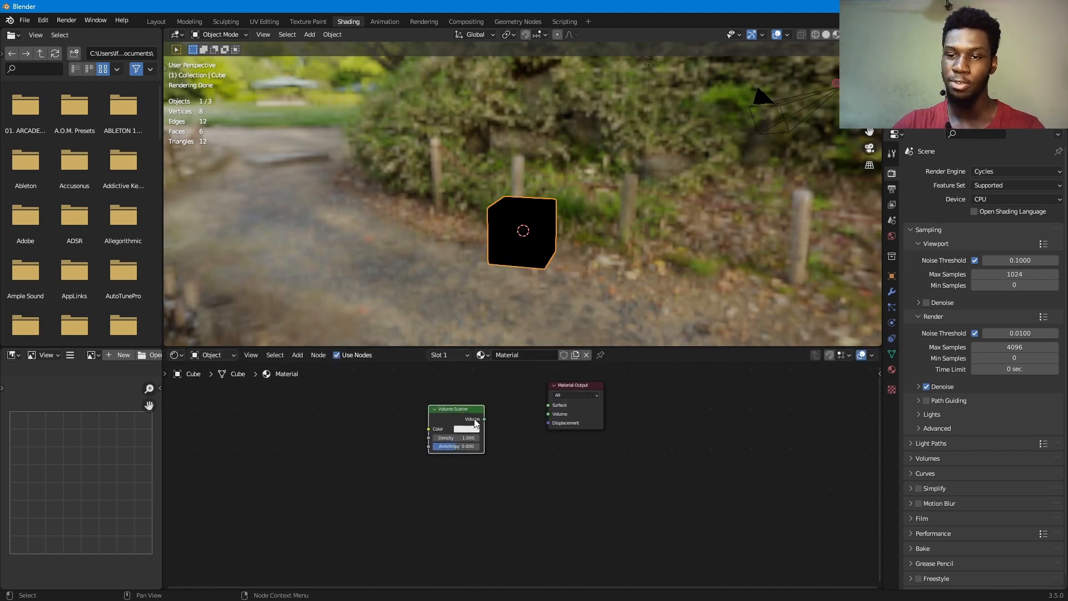
{"action": "left_click_drag", "start_coordinate": [484, 419], "coordinate": [549, 413]}
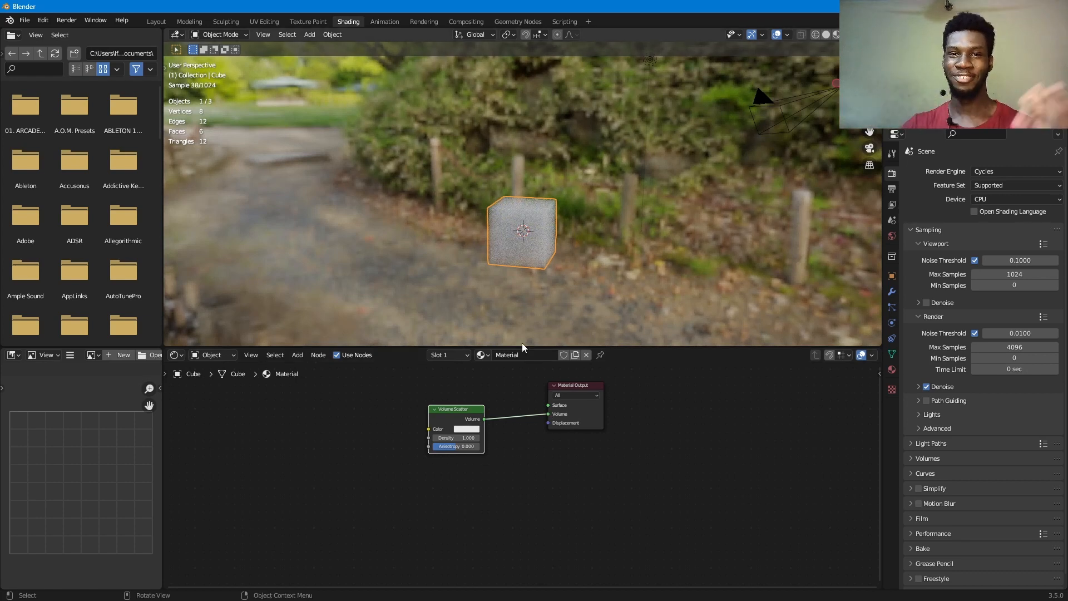
- Raise the Volume Scatter density to 55.5 and give it a light blue color
{"action": "scroll", "coordinate": [530, 427], "scroll_direction": "up", "scroll_amount": 3}
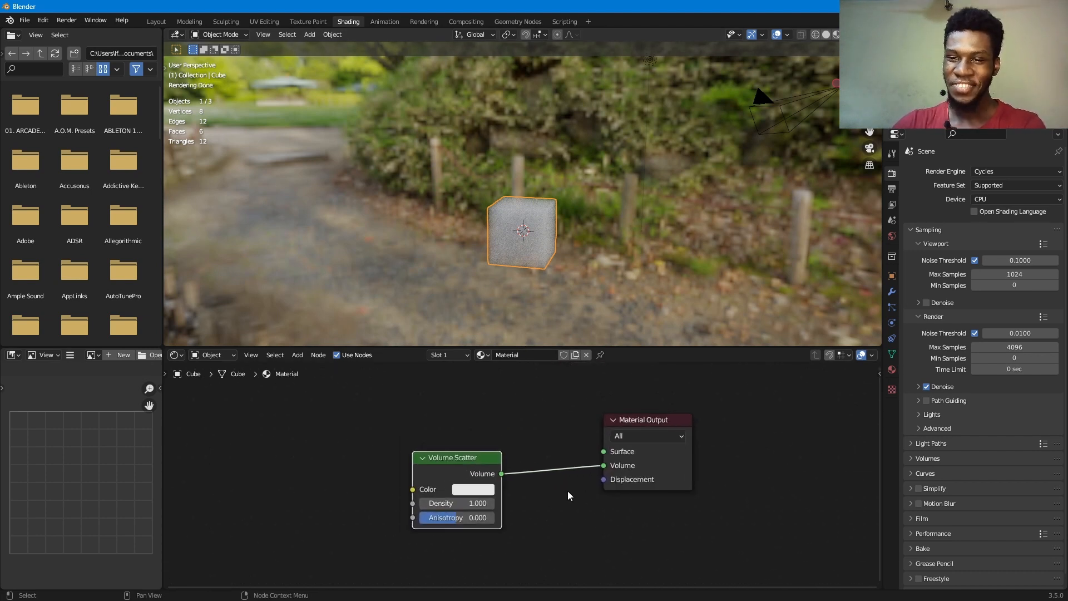
{"action": "scroll", "coordinate": [568, 492], "scroll_direction": "up", "scroll_amount": 1}
{"action": "left_click_drag", "start_coordinate": [460, 506], "coordinate": [535, 506]}
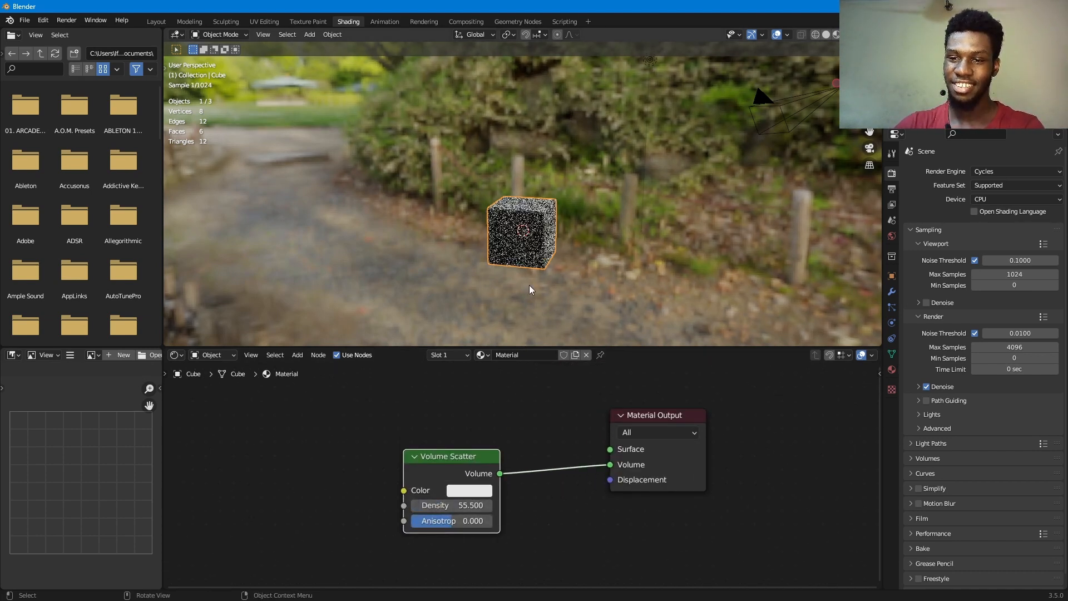
{"action": "left_click", "coordinate": [473, 493]}
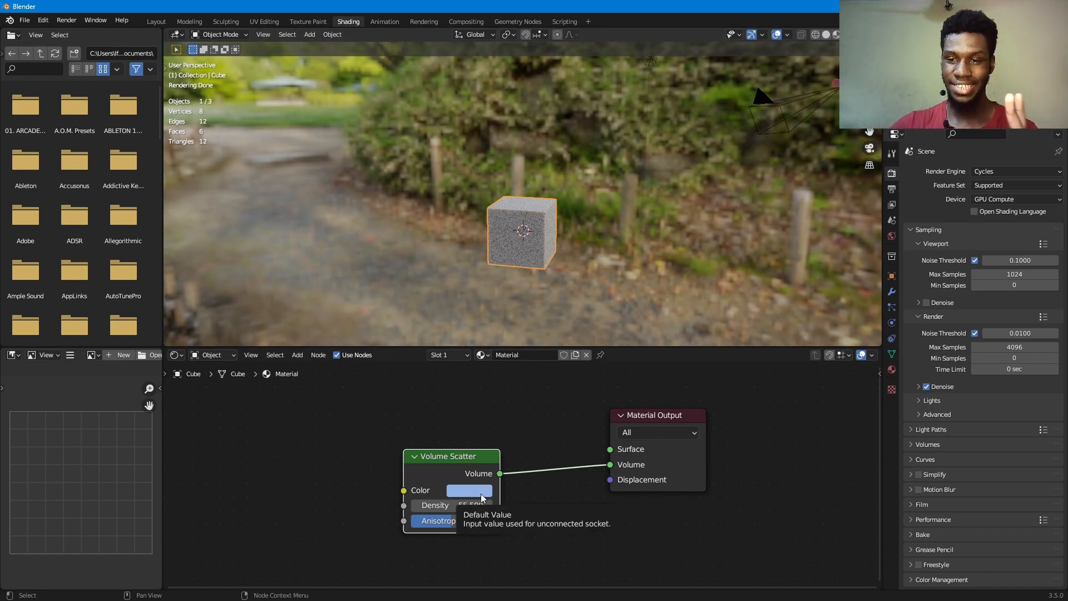
- Set the Volume Scatter density to 16.8 and its color to pure white with a Value of 1.000
{"action": "mouse_move", "coordinate": [469, 507]}
{"action": "left_mouse_down"}
{"action": "mouse_move", "coordinate": [415, 507]}
{"action": "mouse_move", "coordinate": [506, 507]}
{"action": "mouse_move", "coordinate": [463, 507]}
{"action": "left_mouse_up"}
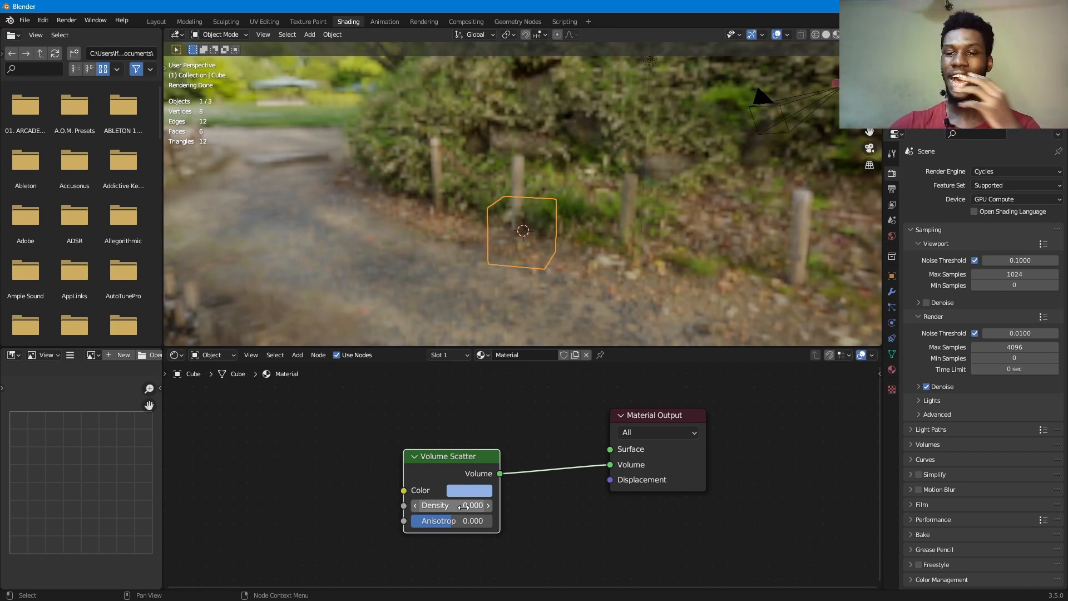
{"action": "left_click_drag", "start_coordinate": [464, 507], "coordinate": [520, 507]}
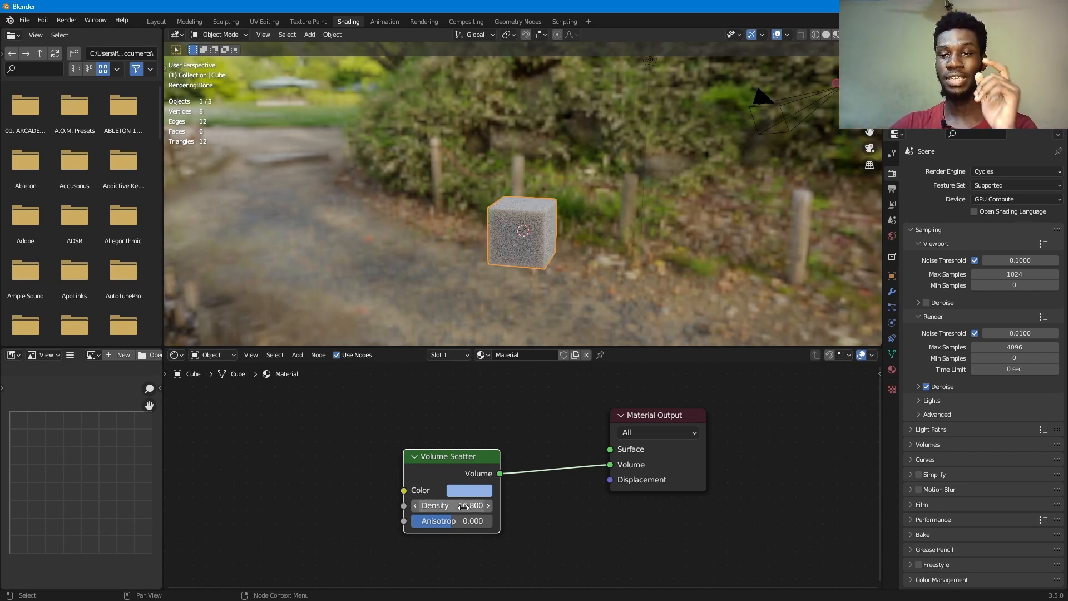
{"action": "left_click", "coordinate": [473, 492]}
{"action": "left_click_drag", "start_coordinate": [565, 312], "coordinate": [565, 295]}
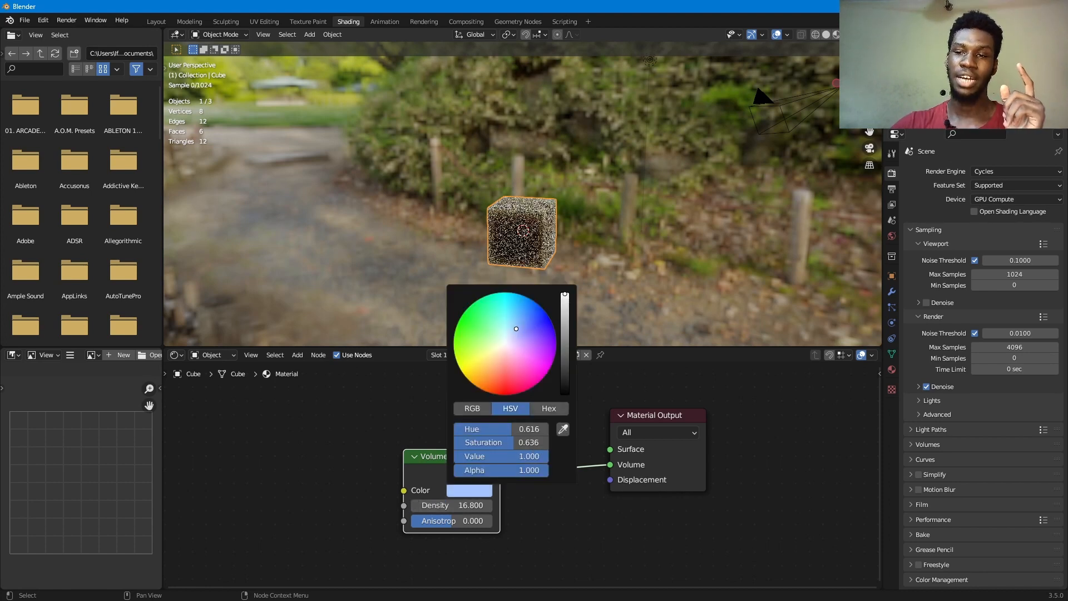
{"action": "left_click_drag", "start_coordinate": [517, 329], "coordinate": [504, 344]}
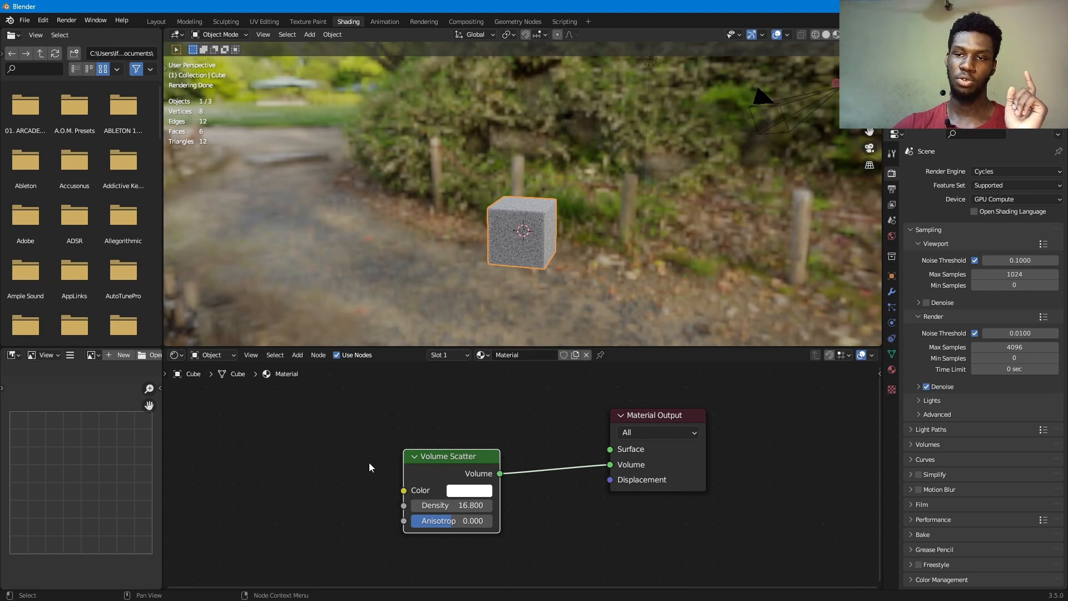
- Add a Noise Texture and connect its Color output to the Volume Scatter's Density input
{"action": "middle_click_drag", "start_coordinate": [474, 456], "coordinate": [565, 409]}
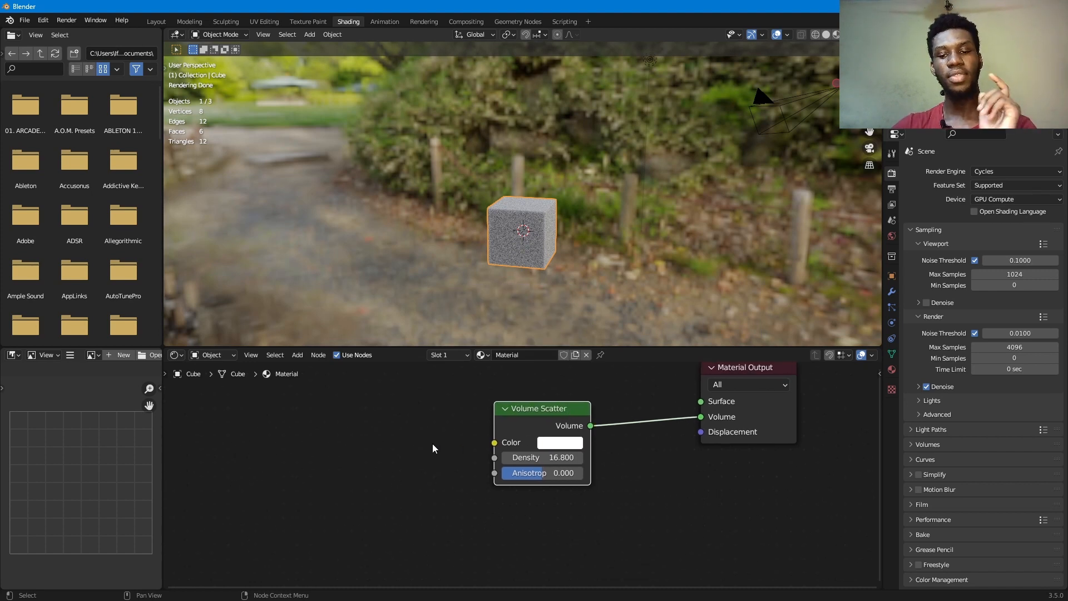
{"action": "key", "text": "shift+a"}
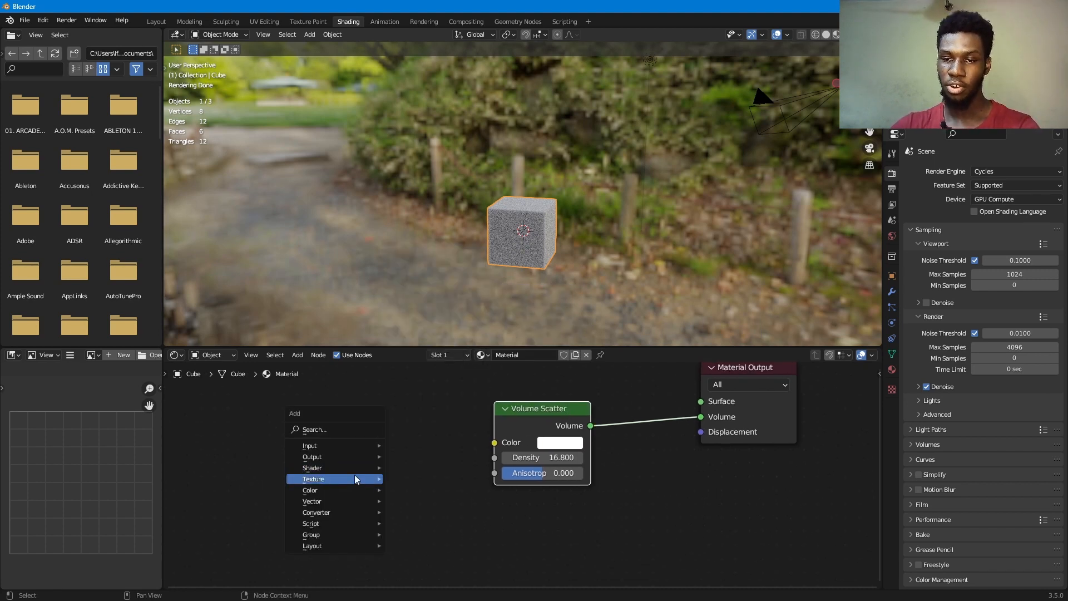
{"action": "mouse_move", "coordinate": [354, 478]}
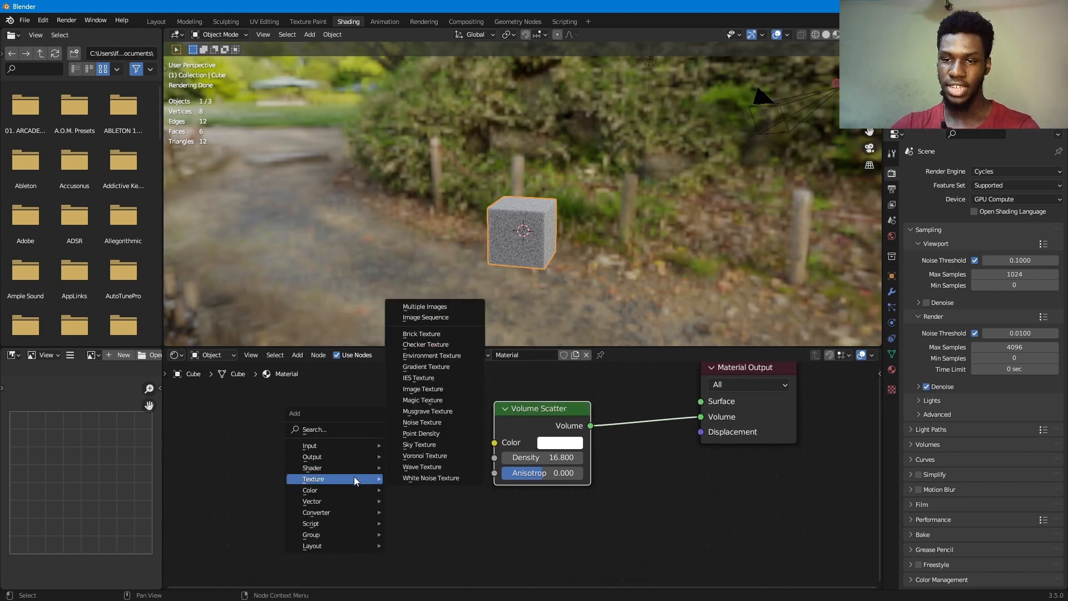
{"action": "left_click", "coordinate": [440, 423]}
{"action": "left_click", "coordinate": [279, 417]}
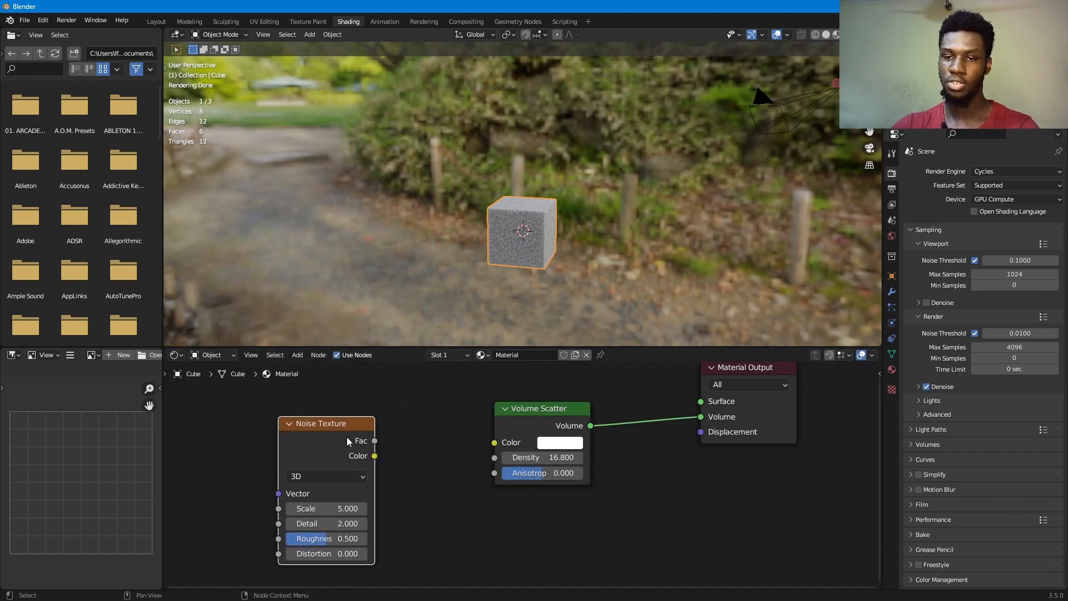
{"action": "left_click_drag", "start_coordinate": [376, 458], "coordinate": [493, 459]}
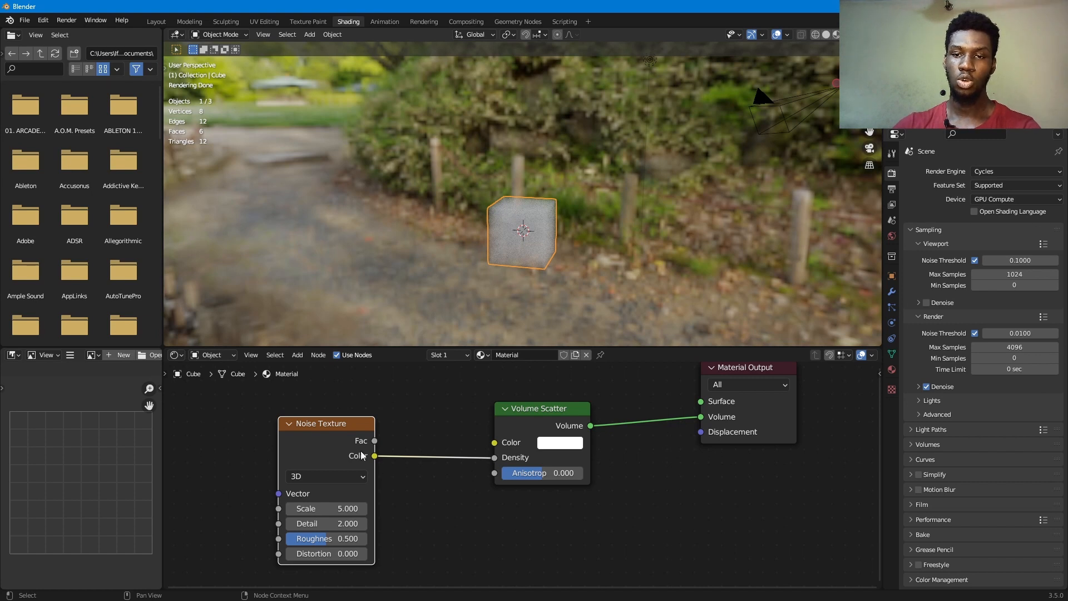
- Preview the Noise Texture on the cube by linking its Fac output to the Material Output's Surface input
{"action": "left_click", "coordinate": [330, 440], "text": "ctrl+shift"}
{"action": "scroll", "coordinate": [536, 251], "scroll_direction": "up", "scroll_amount": 5}
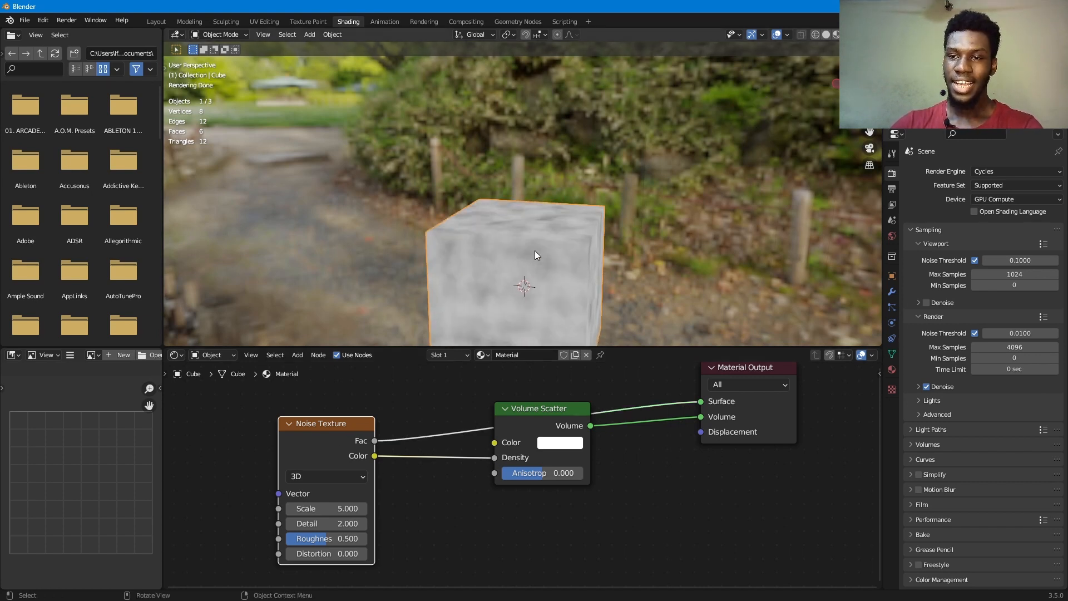
{"action": "middle_click_drag", "start_coordinate": [540, 250], "coordinate": [519, 188], "text": "shift"}
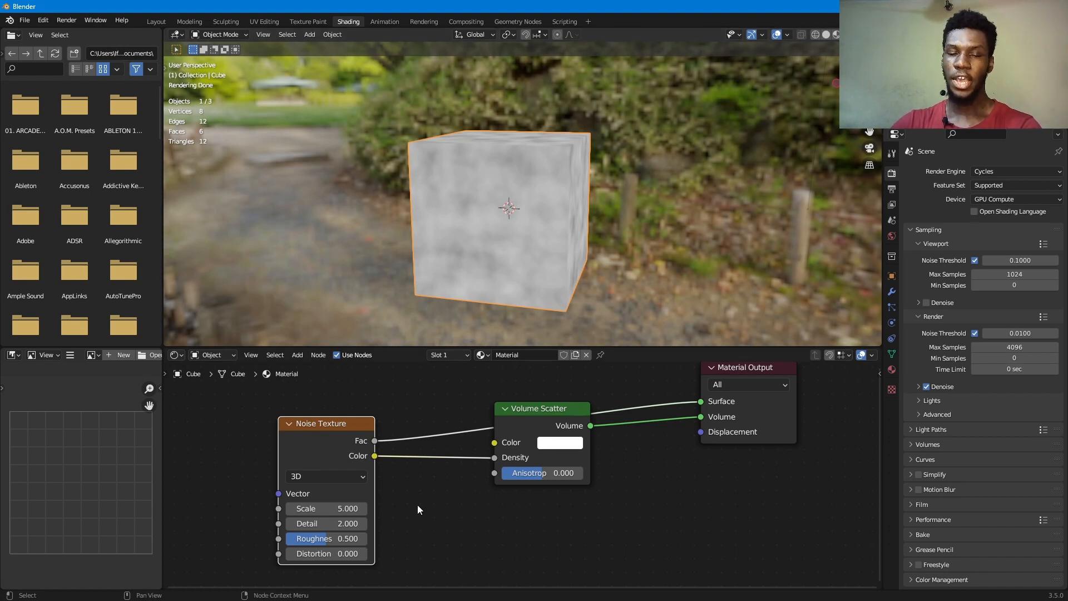
- Insert a ColorRamp on the link between the Noise Texture's Fac output and the Material Output's Surface input
{"action": "key", "text": "shift+a"}
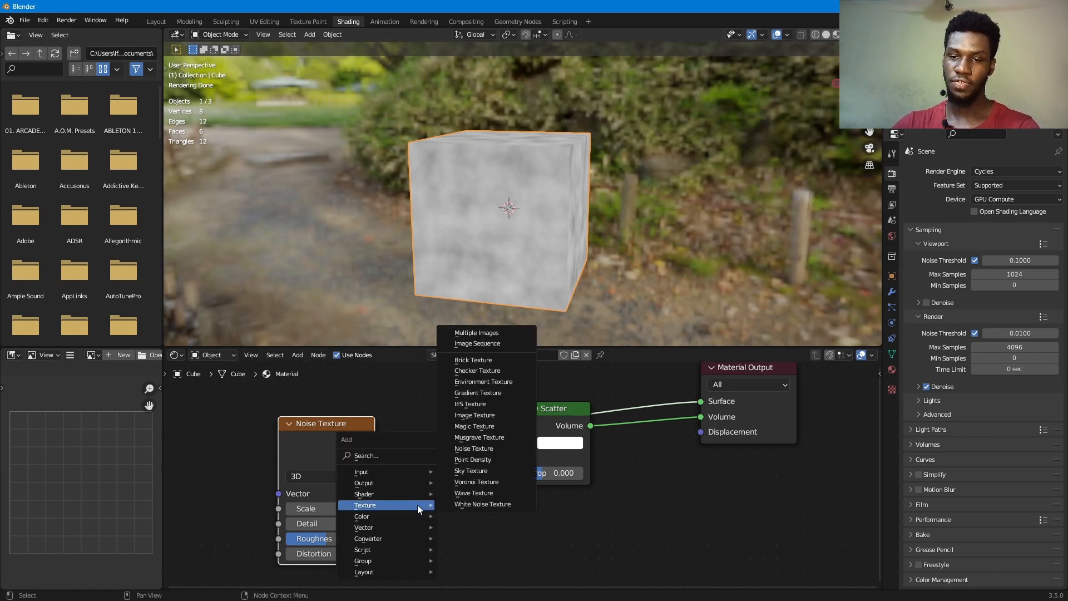
{"action": "mouse_move", "coordinate": [392, 531]}
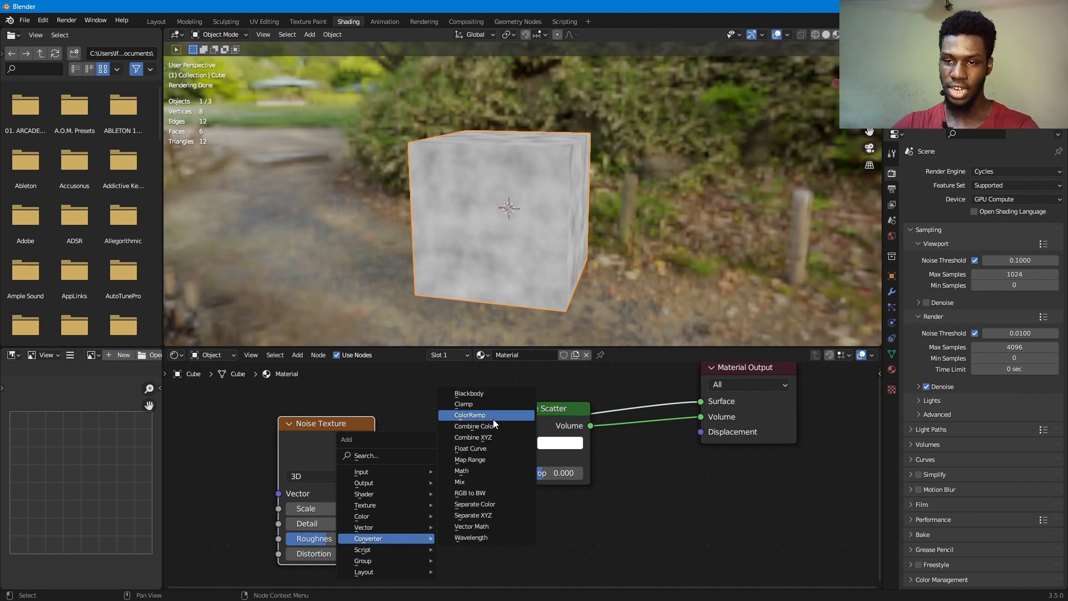
{"action": "left_click", "coordinate": [470, 415]}
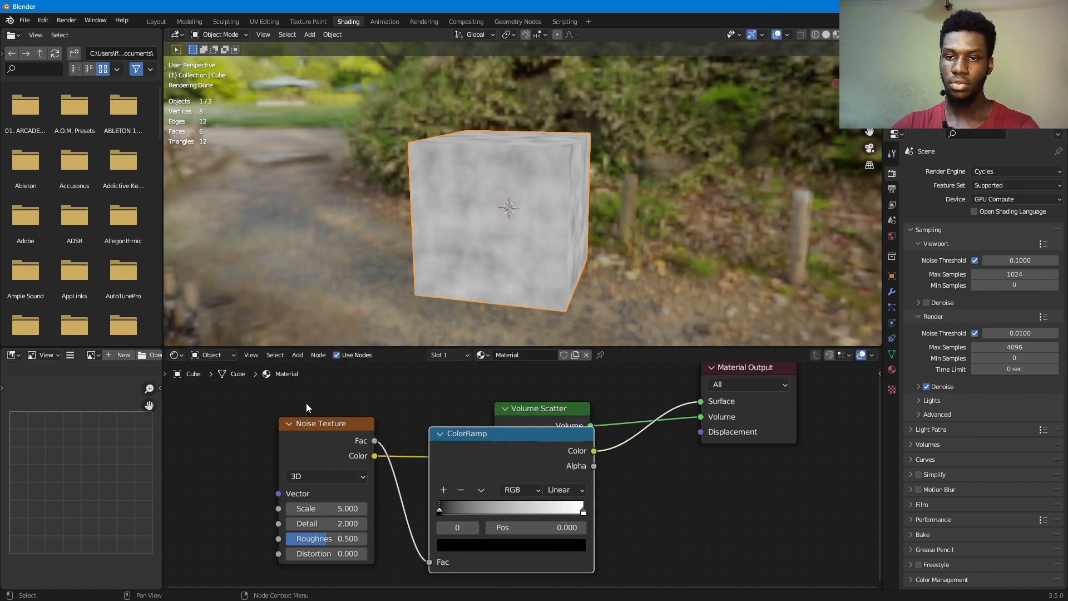
{"action": "mouse_move", "coordinate": [313, 398]}
{"action": "left_mouse_down"}
{"action": "mouse_move", "coordinate": [453, 453]}
{"action": "mouse_move", "coordinate": [325, 414]}
{"action": "left_mouse_up"}
{"action": "scroll", "coordinate": [341, 433], "scroll_direction": "up", "scroll_amount": 1}
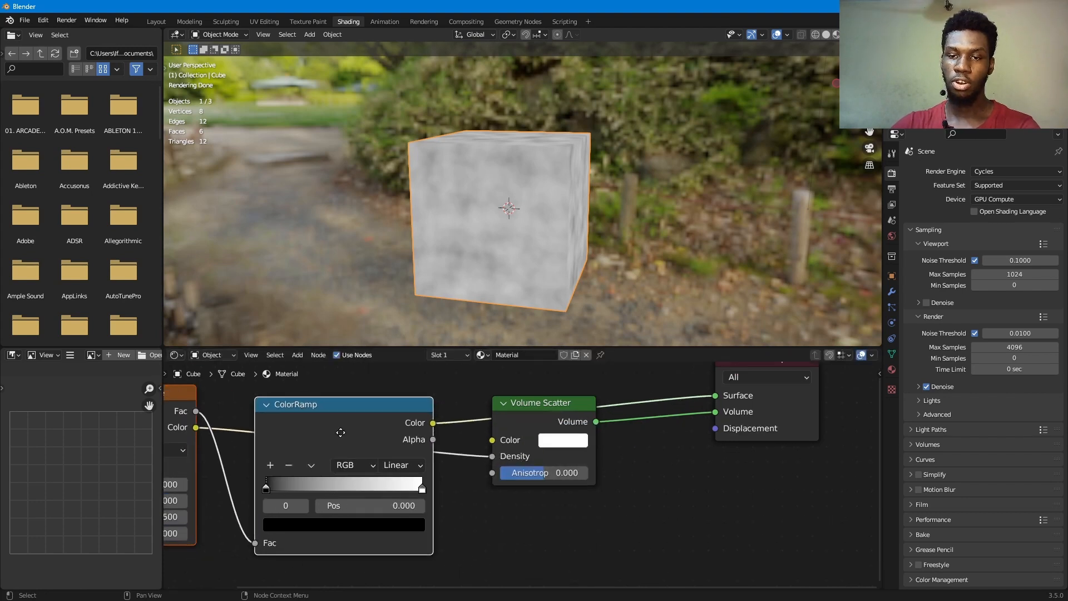
{"action": "middle_click_drag", "start_coordinate": [340, 433], "coordinate": [496, 429]}
{"action": "scroll", "coordinate": [496, 429], "scroll_direction": "down", "scroll_amount": 1}
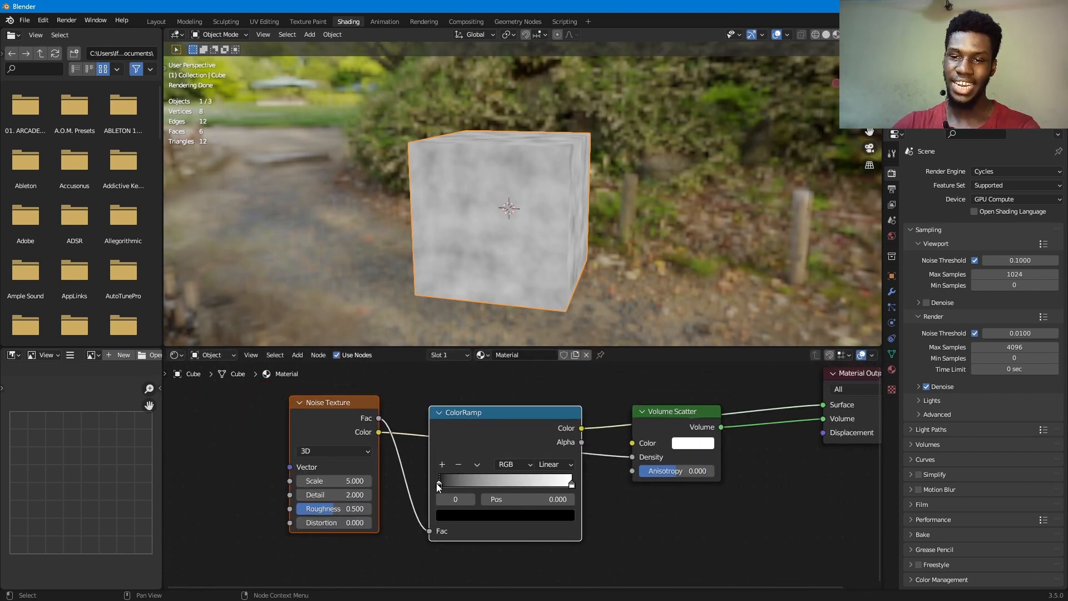
- Move the ColorRamp's black stop to 0.441 and connect its Color output to the Volume Scatter's Density input
{"action": "left_click_drag", "start_coordinate": [439, 487], "coordinate": [498, 482]}
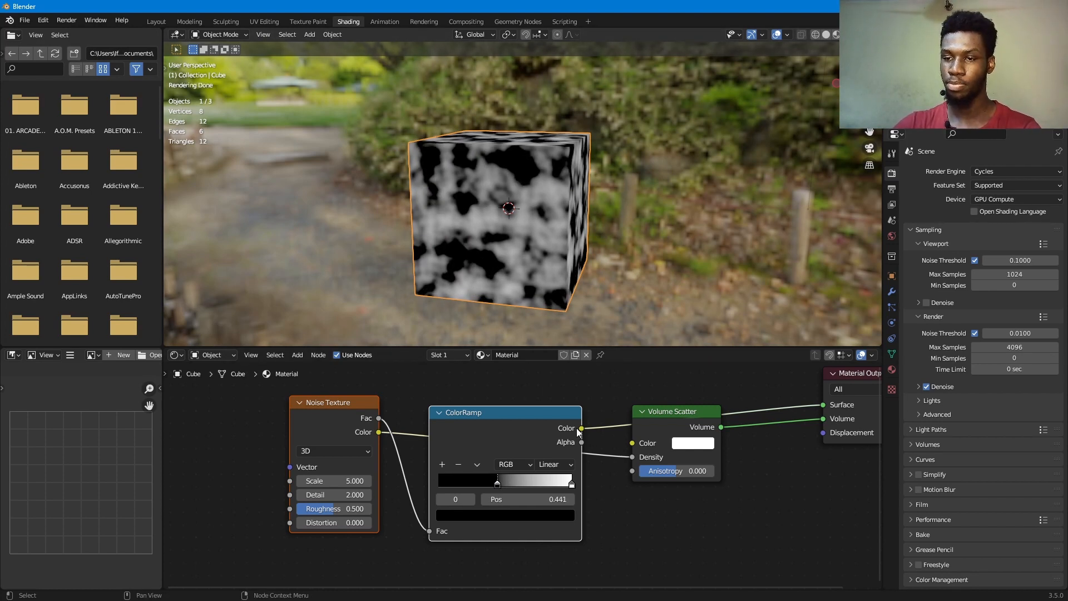
{"action": "left_click_drag", "start_coordinate": [582, 429], "coordinate": [634, 457]}
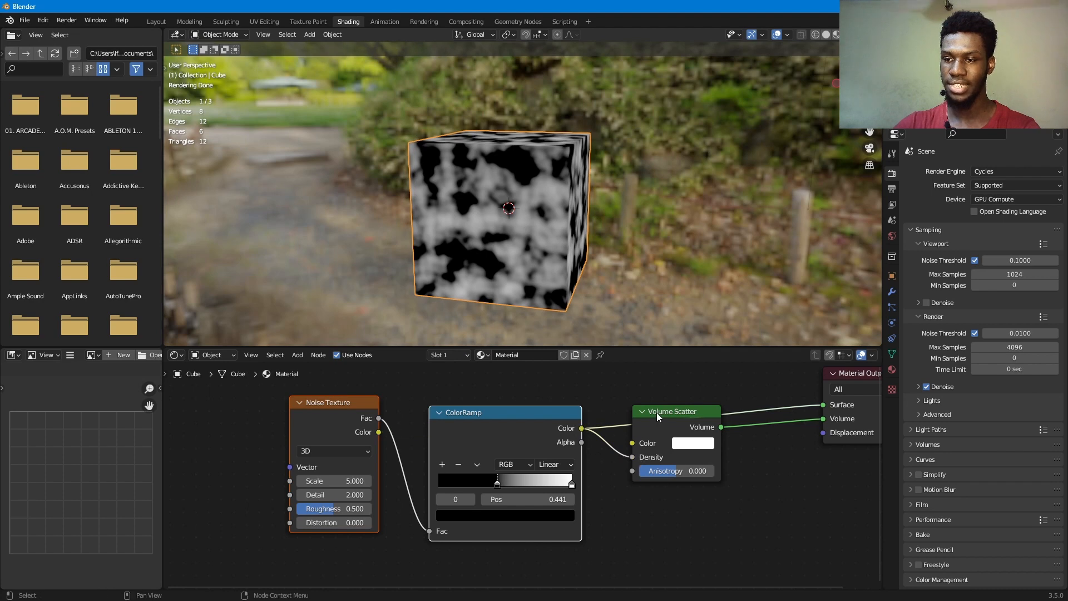
{"action": "left_click", "coordinate": [656, 413]}
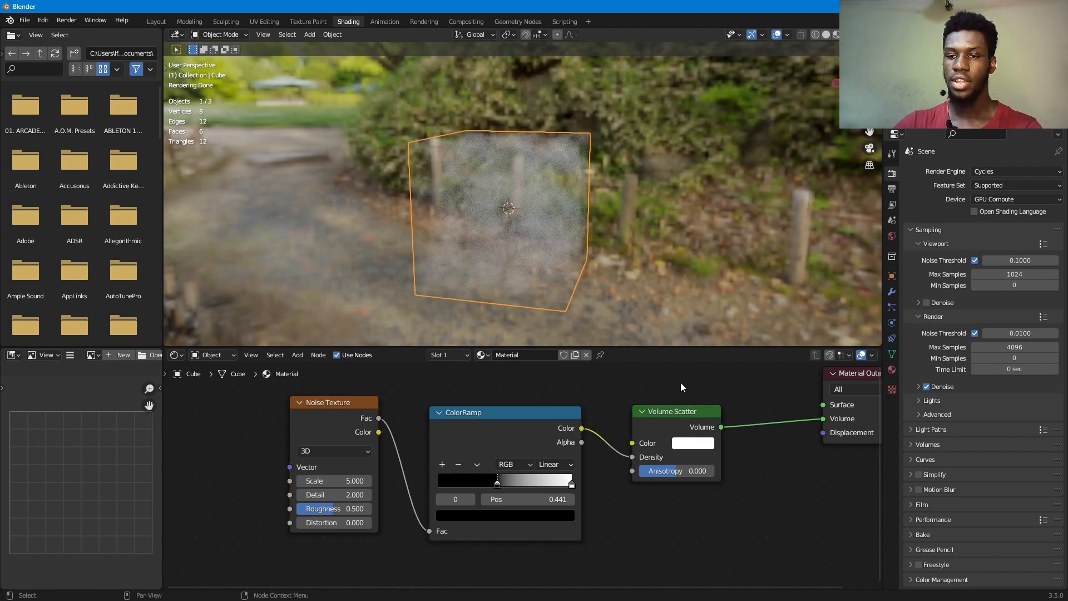
- Remove the preview link into the Material Output's Surface input and select the ColorRamp's white stop
{"action": "middle_click_drag", "start_coordinate": [600, 215], "coordinate": [644, 227]}
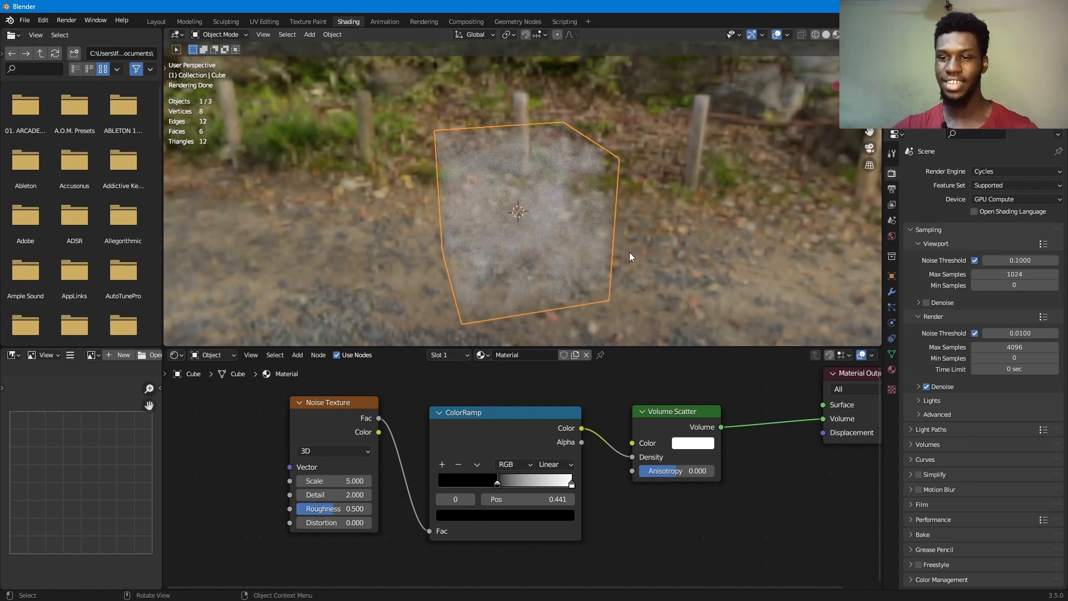
{"action": "left_click", "coordinate": [572, 484]}
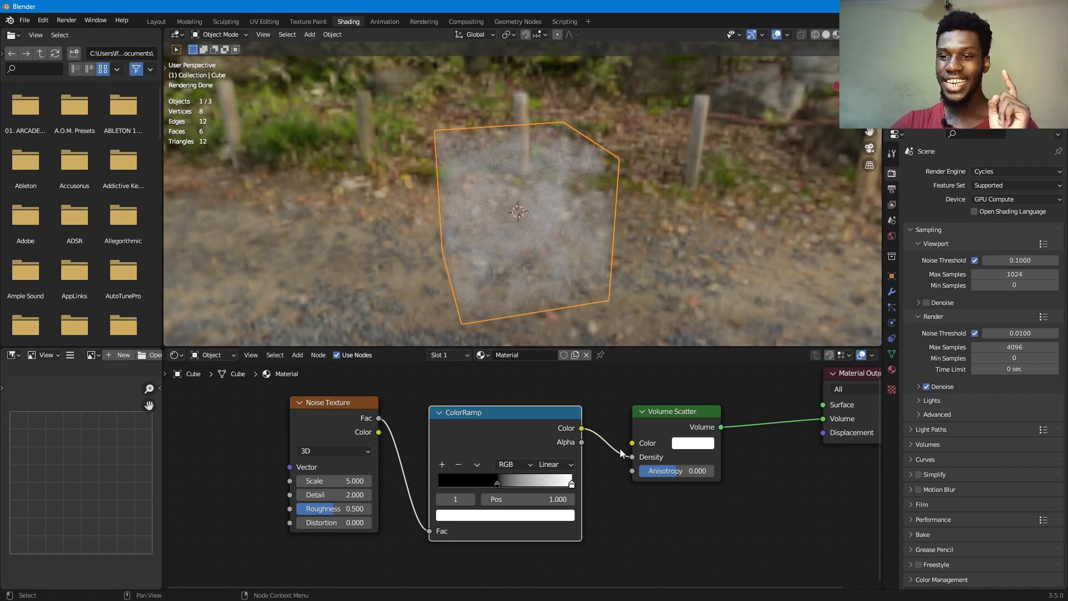
- Try a uniform Volume Scatter Density of 113.4 with the ColorRamp disconnected, and relink the ColorRamp's Color output to Density
{"action": "left_click_drag", "start_coordinate": [632, 457], "coordinate": [784, 457]}
{"action": "left_click_drag", "start_coordinate": [694, 457], "coordinate": [662, 457]}
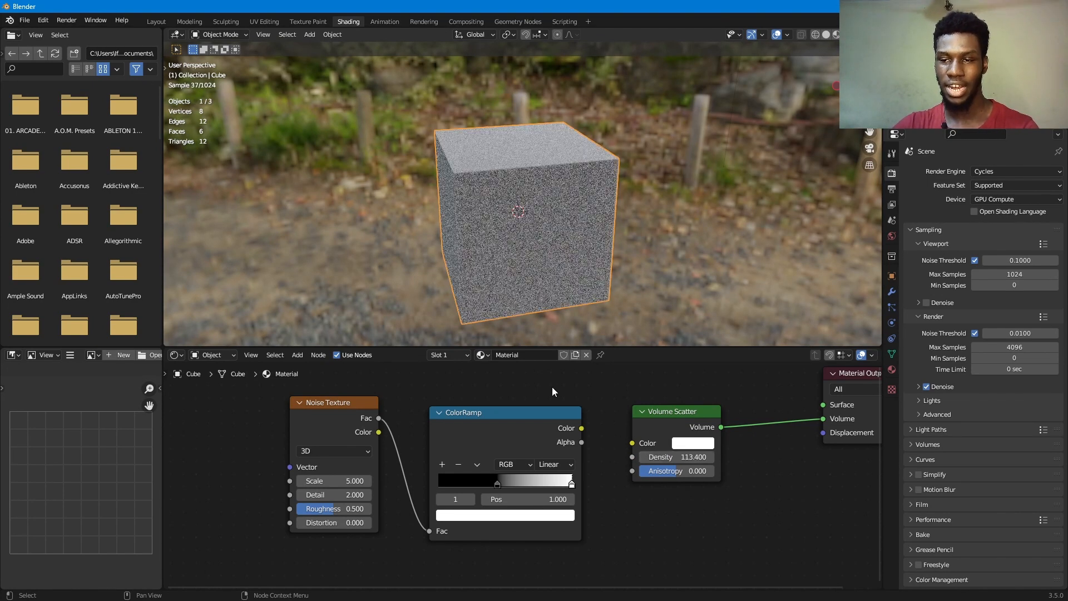
{"action": "left_click_drag", "start_coordinate": [582, 428], "coordinate": [632, 457]}
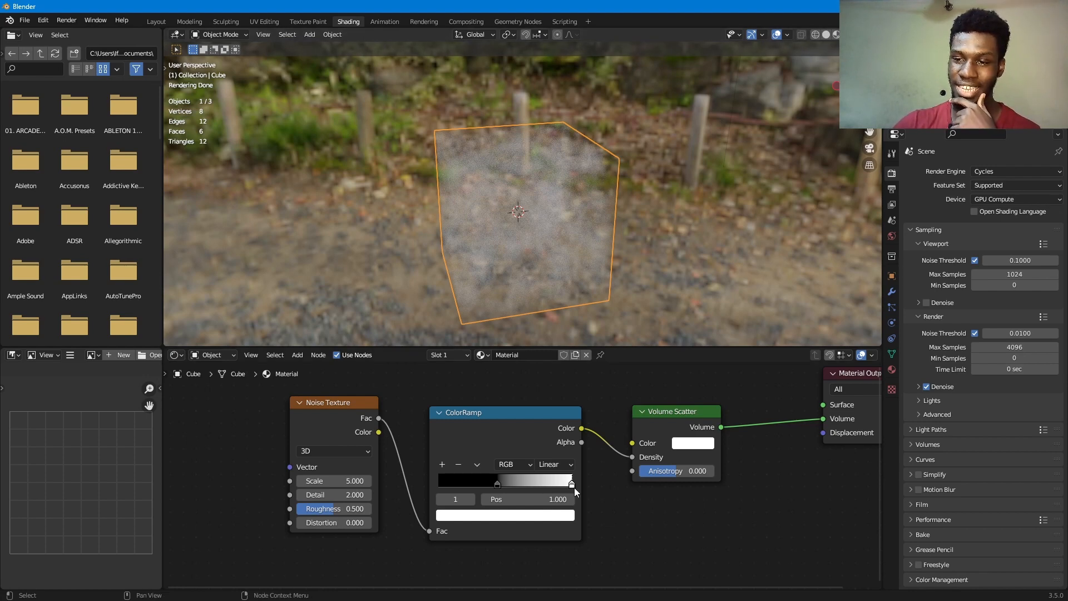
- Set the color Value of the ColorRamp's white stop to 30 to thicken the volume
{"action": "left_click", "coordinate": [552, 516]}
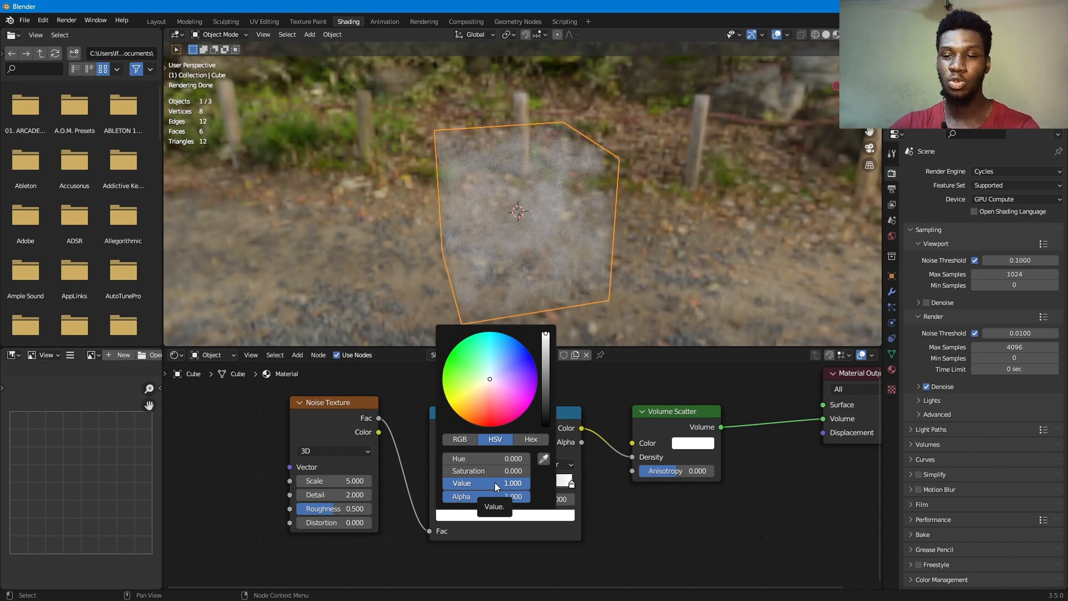
{"action": "left_click_drag", "start_coordinate": [496, 483], "coordinate": [530, 483]}
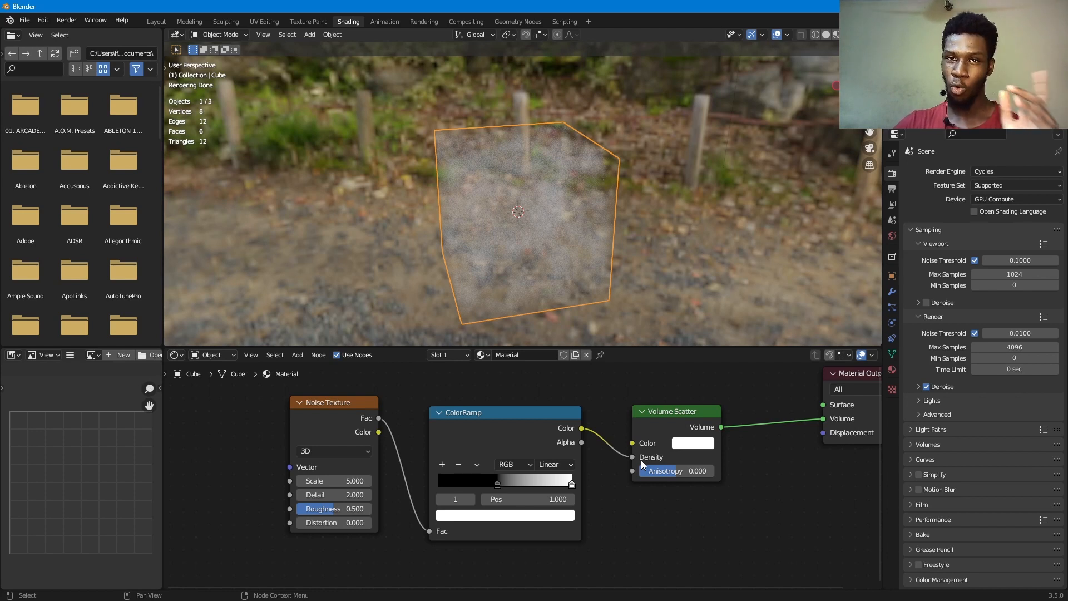
{"action": "left_click", "coordinate": [562, 519]}
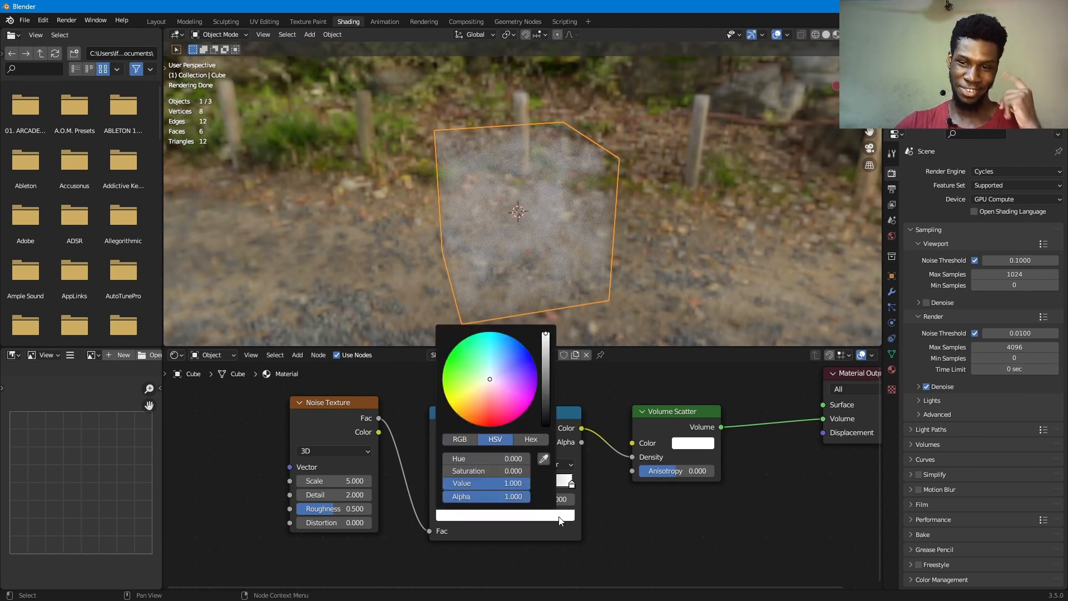
{"action": "left_click", "coordinate": [501, 483]}
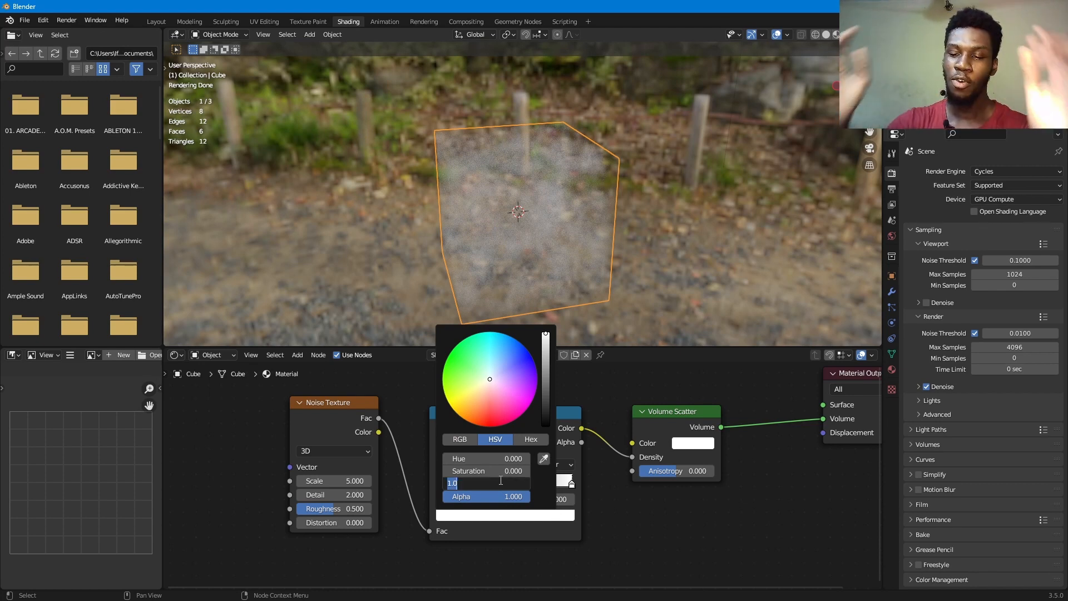
{"action": "type", "text": "30"}
{"action": "key", "text": "Return"}
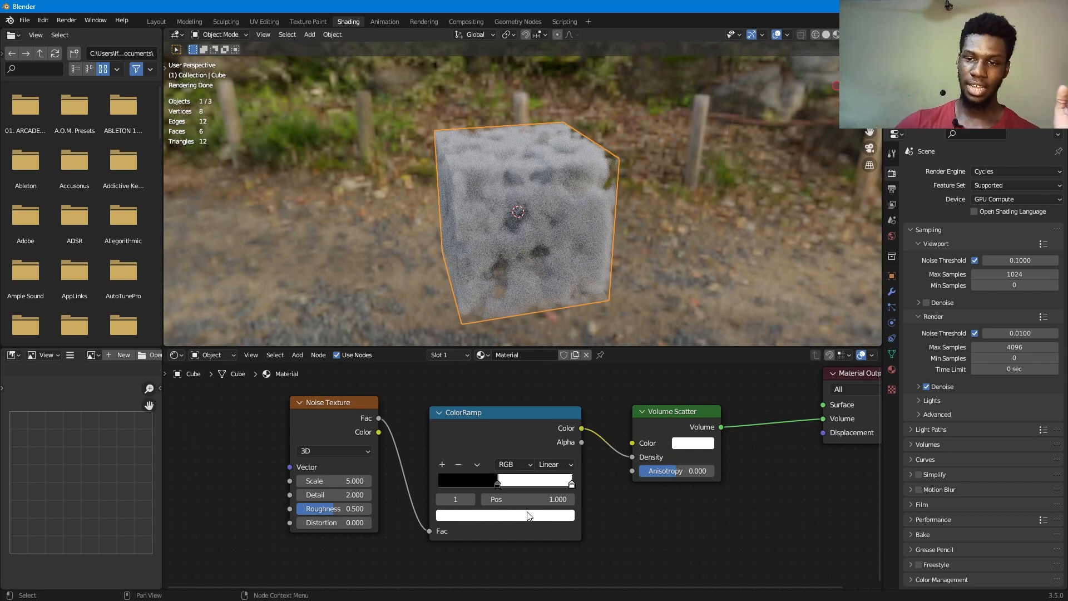
- Check the color of the ColorRamp's black stop and examine the cube's volume from another side
{"action": "left_click", "coordinate": [496, 483]}
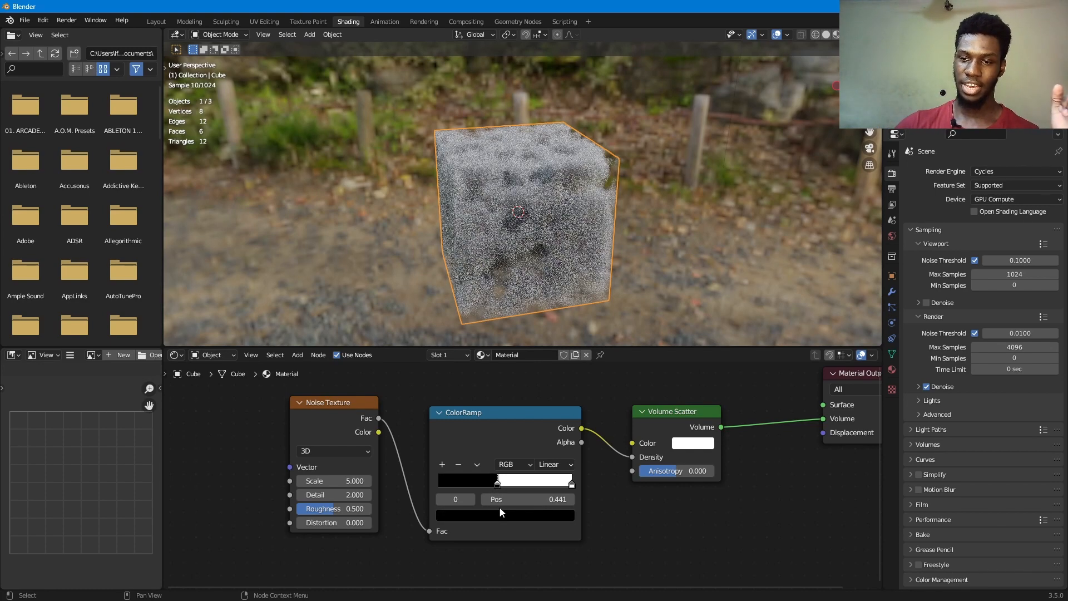
{"action": "left_click", "coordinate": [496, 515]}
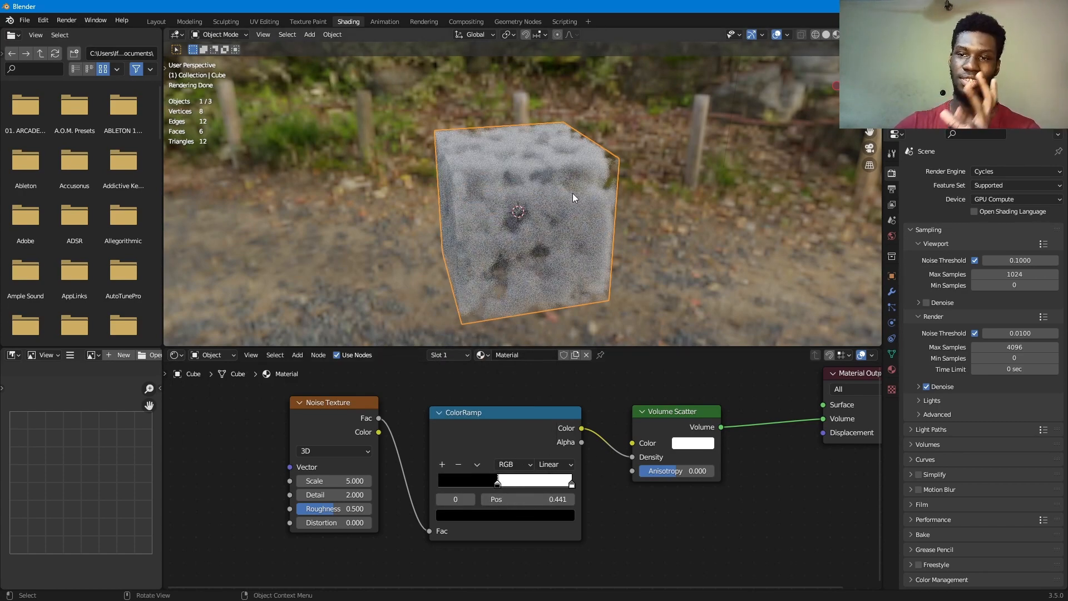
{"action": "middle_click_drag", "start_coordinate": [573, 193], "coordinate": [686, 198]}
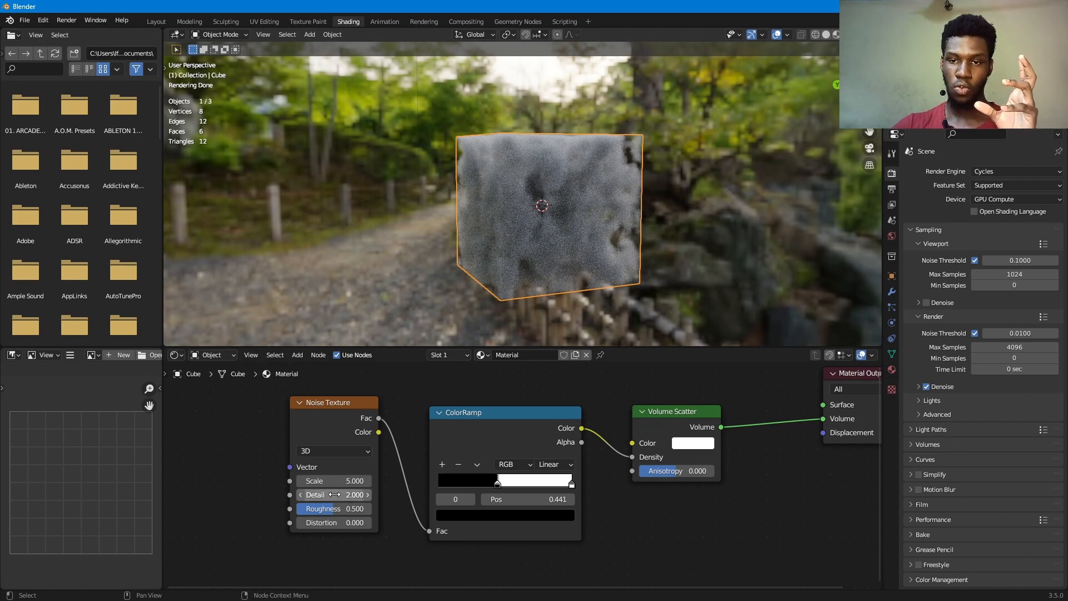
- Set the Noise Texture's Detail to 15 and its Scale to 1.060
{"action": "left_click", "coordinate": [335, 495]}
{"action": "type", "text": "15"}
{"action": "key", "text": "Return"}
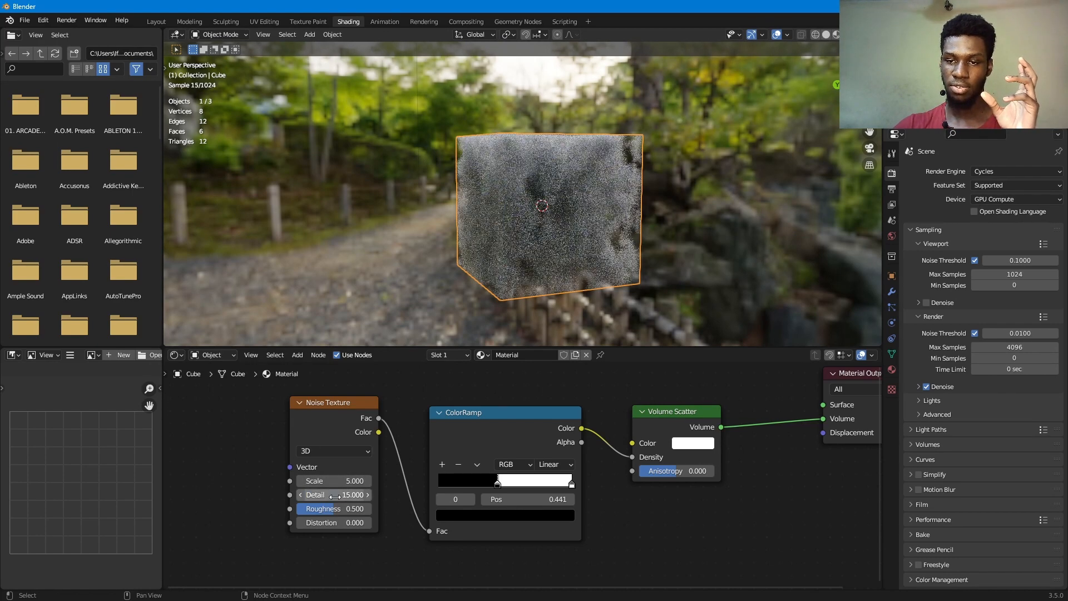
{"action": "middle_click_drag", "start_coordinate": [590, 262], "coordinate": [542, 255]}
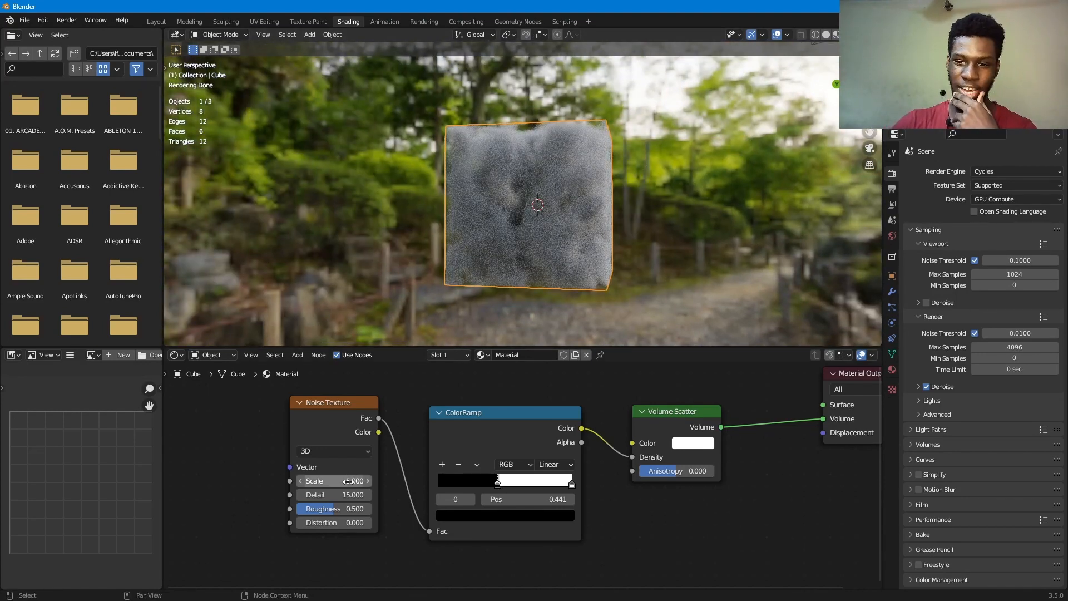
{"action": "left_click_drag", "start_coordinate": [349, 481], "coordinate": [315, 482]}
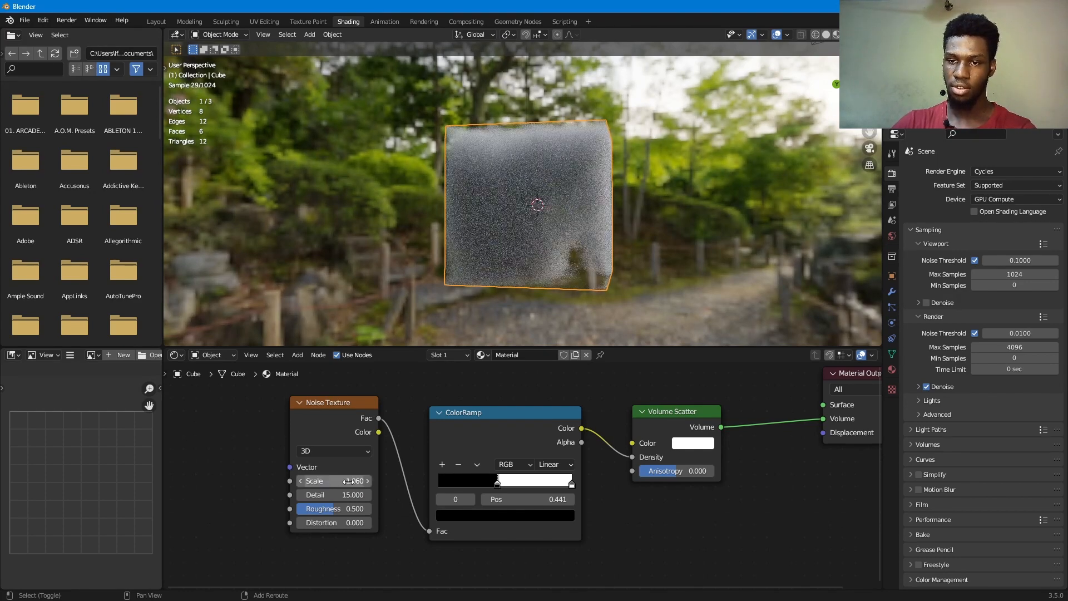
- Scale the cube up uniformly on all axes in the 3D viewport
{"action": "middle_click_drag", "start_coordinate": [604, 216], "coordinate": [554, 206]}
{"action": "scroll", "coordinate": [556, 220], "scroll_direction": "down", "scroll_amount": 6}
{"action": "key", "text": "s"}
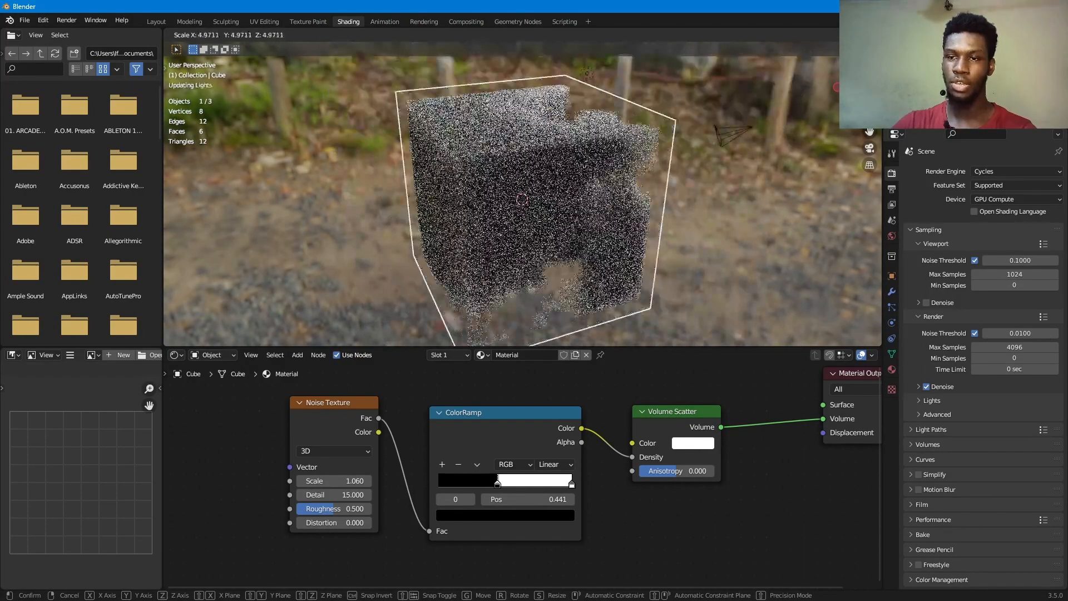
{"action": "left_click", "coordinate": [523, 230]}
{"action": "scroll", "coordinate": [549, 212], "scroll_direction": "down", "scroll_amount": 8}
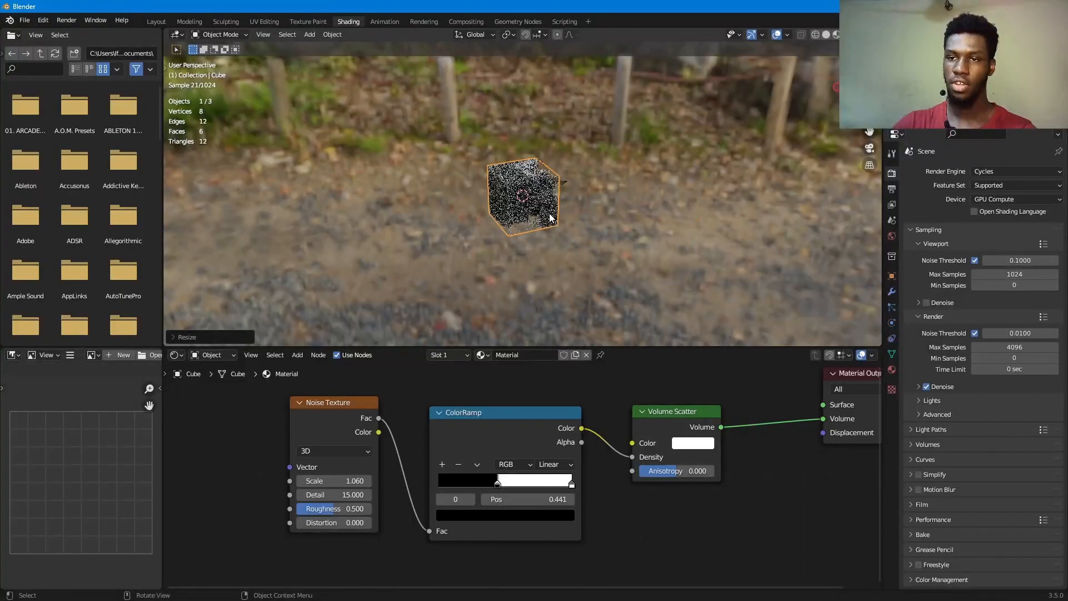
- Widen the cube along X and Y only, locking Z, into a flat slab and scale the whole slab up
{"action": "key", "text": "s"}
{"action": "key", "text": "shift+z"}
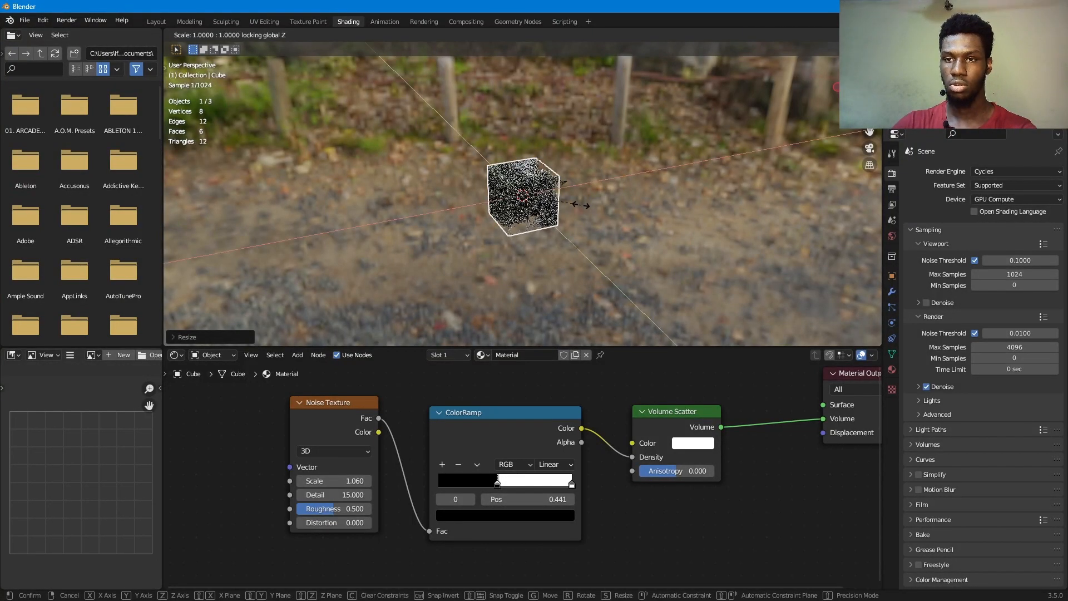
{"action": "left_click", "coordinate": [287, 215]}
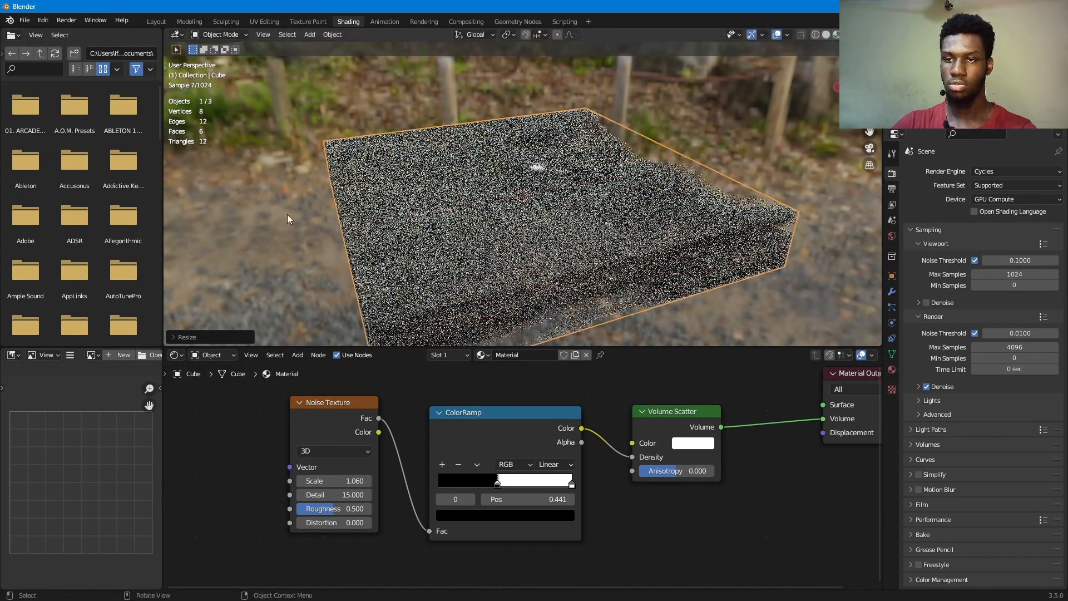
{"action": "key", "text": "s"}
{"action": "left_click", "coordinate": [688, 240]}
{"action": "middle_click_drag", "start_coordinate": [688, 240], "coordinate": [653, 221]}
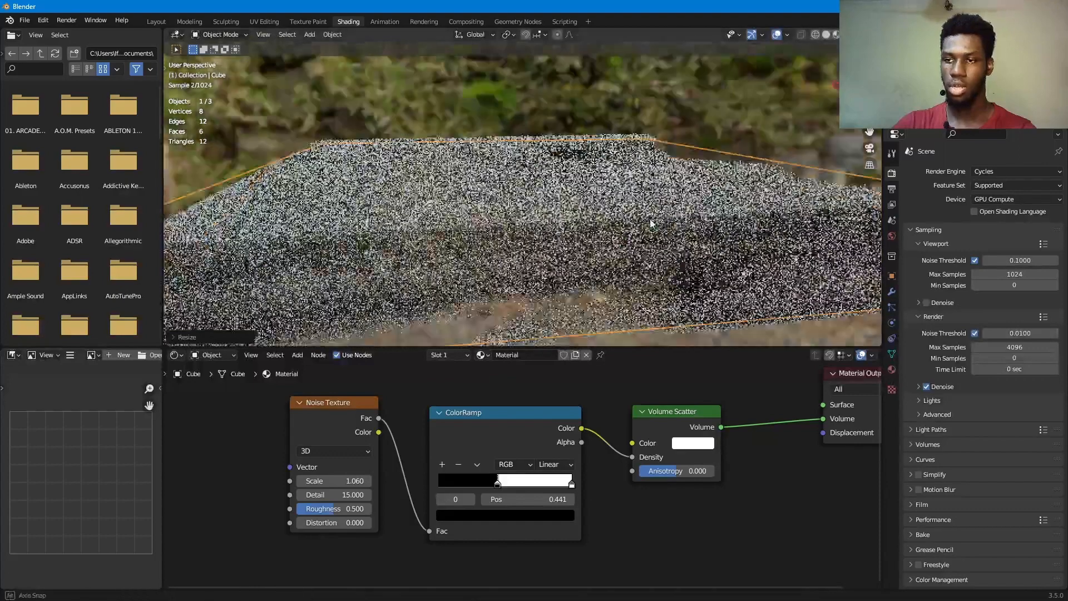
{"action": "scroll", "coordinate": [651, 220], "scroll_direction": "down", "scroll_amount": 5}
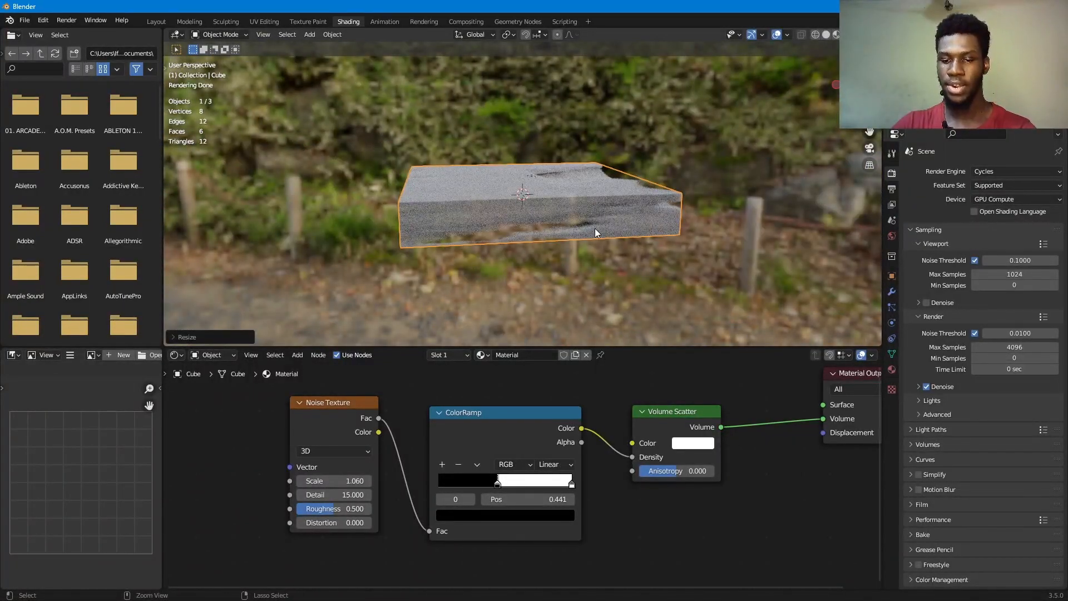
- Apply the slab's object transform and set the Noise Texture's Scale to 17.060
{"action": "key", "text": "ctrl+a"}
{"action": "left_click", "coordinate": [593, 252]}
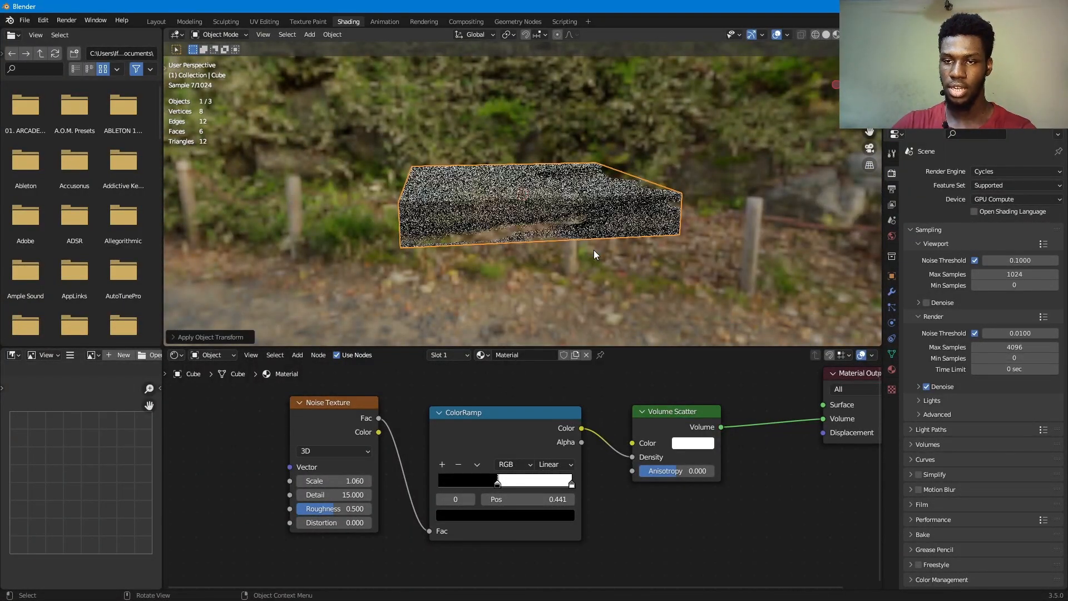
{"action": "left_click_drag", "start_coordinate": [334, 481], "coordinate": [356, 481]}
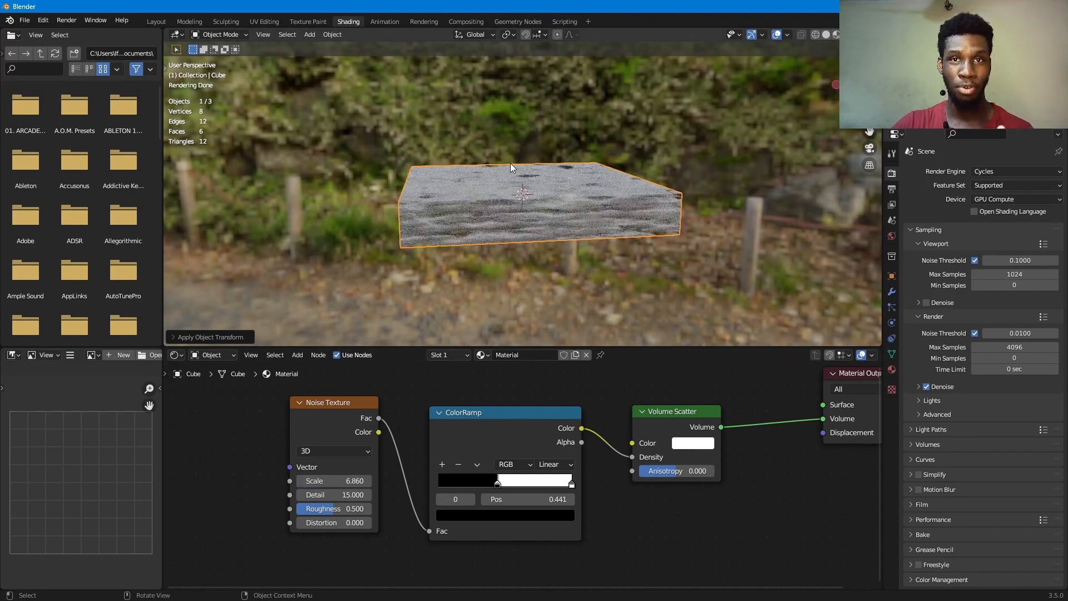
{"action": "scroll", "coordinate": [583, 218], "scroll_direction": "up", "scroll_amount": 3}
{"action": "middle_click_drag", "start_coordinate": [583, 219], "coordinate": [648, 169]}
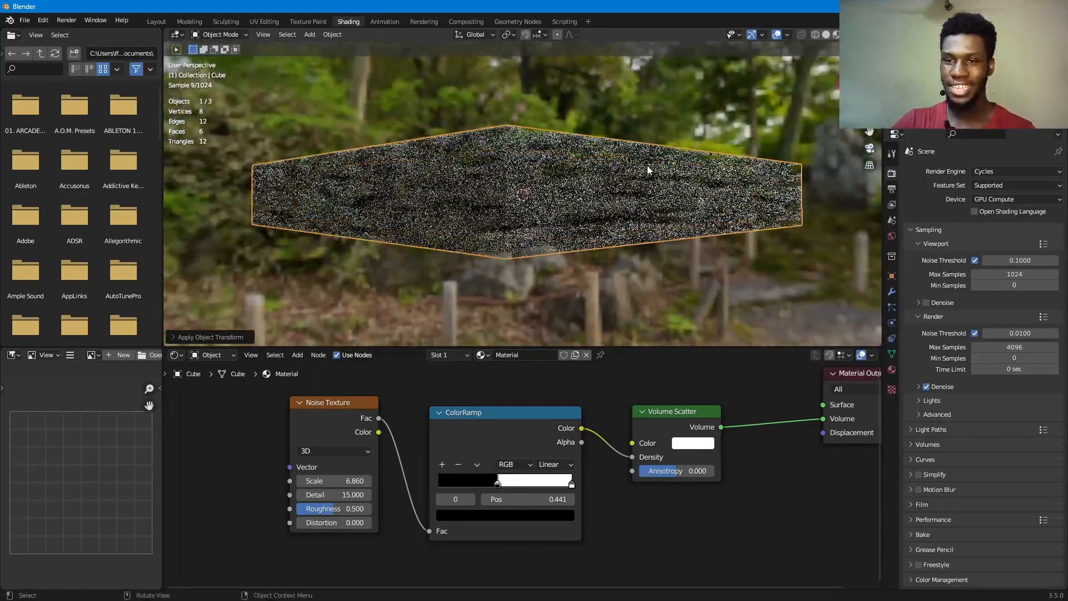
{"action": "left_click_drag", "start_coordinate": [334, 481], "coordinate": [376, 481]}
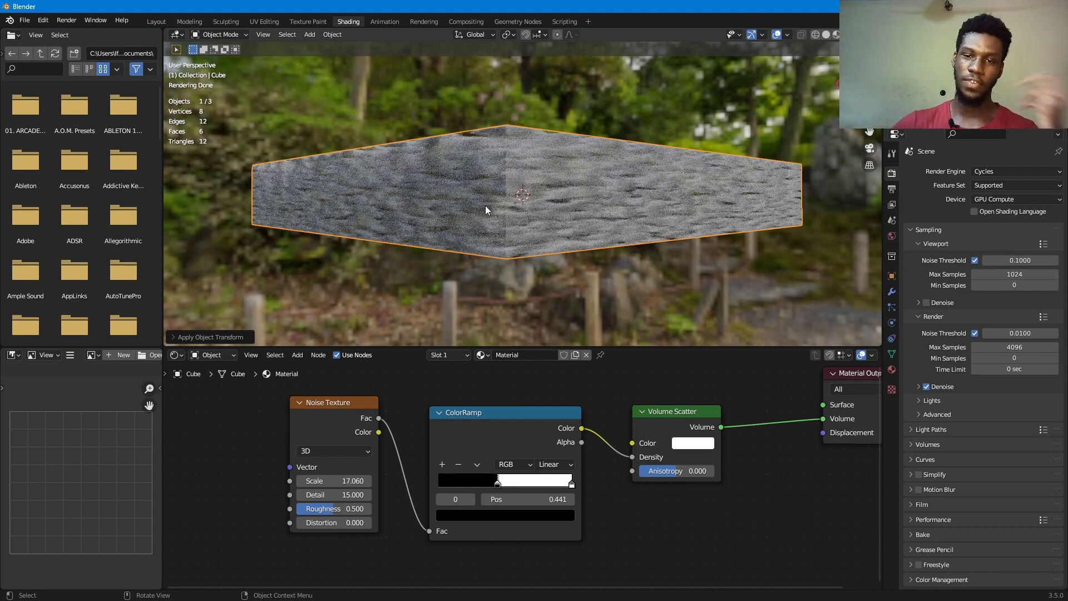
- Add Texture Coordinate and Mapping nodes to the Noise Texture and feed the Object output into the Mapping's Vector input
{"action": "left_click", "coordinate": [325, 407]}
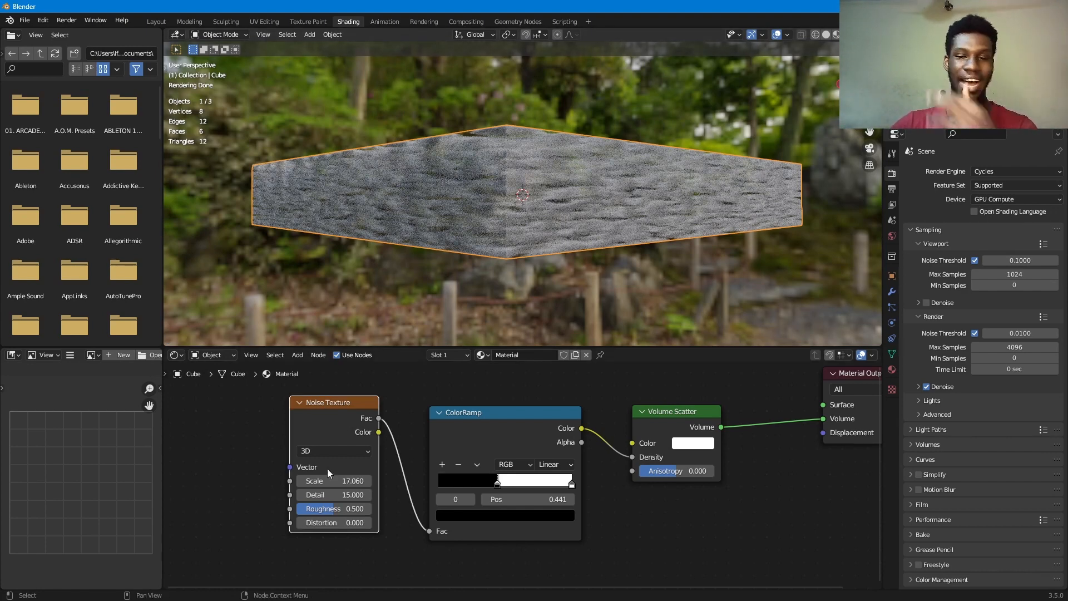
{"action": "middle_click_drag", "start_coordinate": [327, 469], "coordinate": [464, 469]}
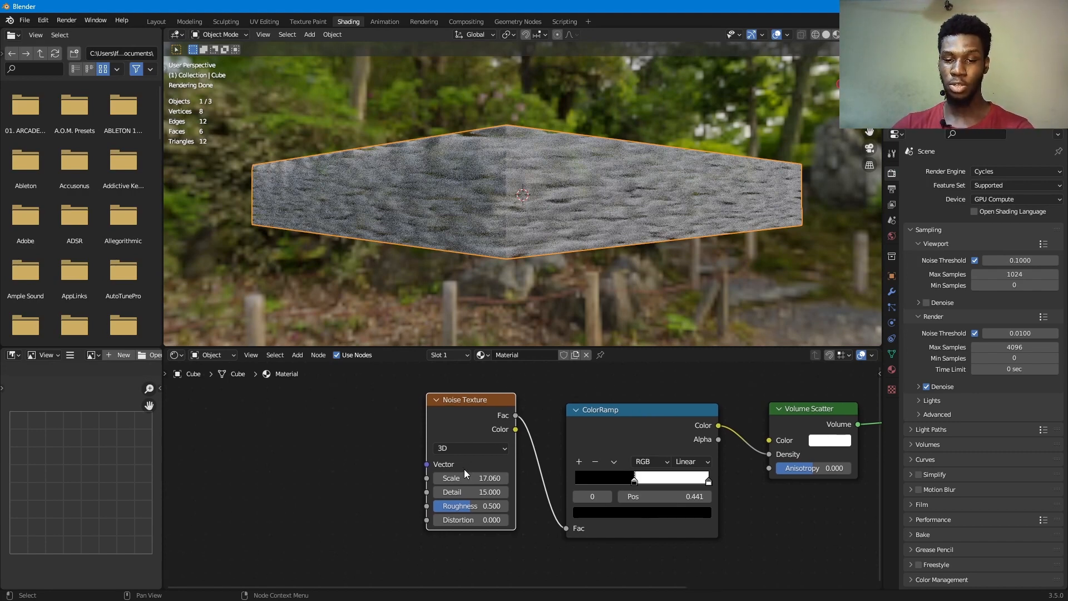
{"action": "key", "text": "ctrl+t"}
{"action": "middle_click_drag", "start_coordinate": [322, 473], "coordinate": [396, 476]}
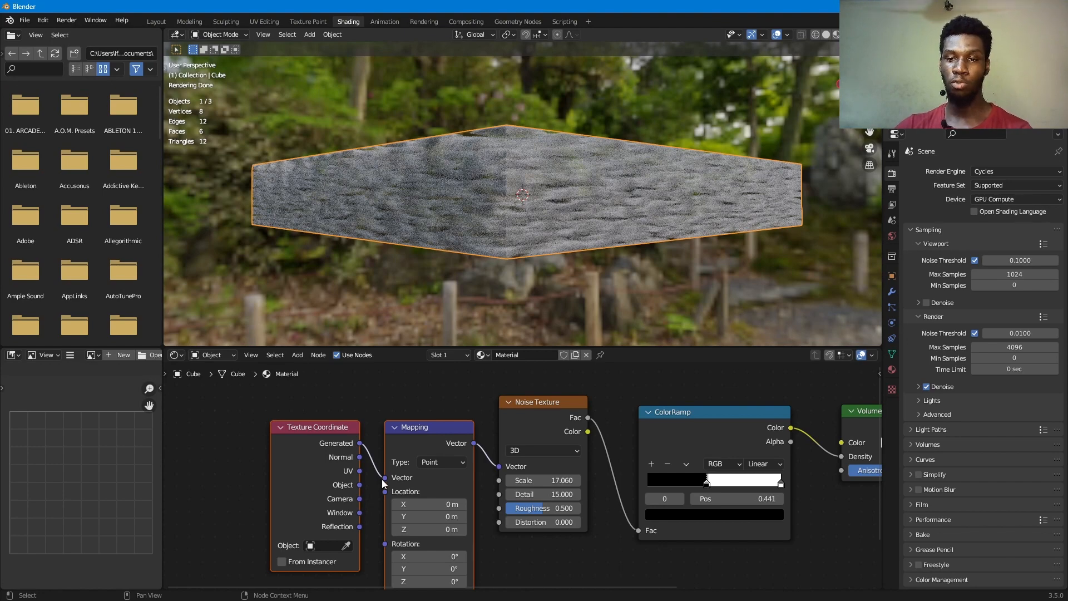
{"action": "left_click_drag", "start_coordinate": [360, 485], "coordinate": [385, 478]}
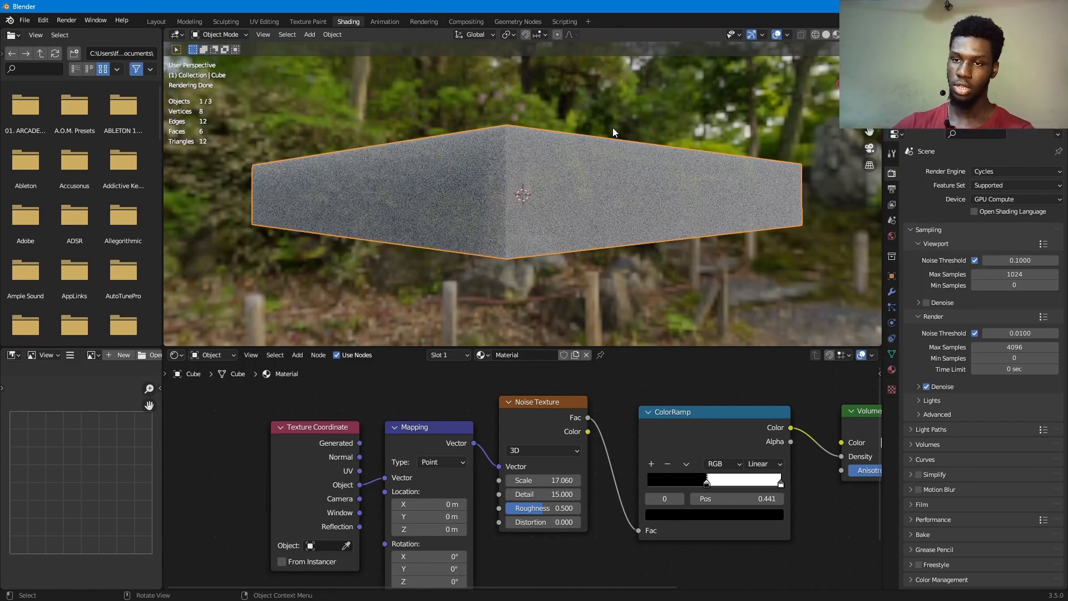
- Reduce the Noise Texture's Scale to -0.070 for larger cloud patches across the slab
{"action": "middle_click_drag", "start_coordinate": [563, 189], "coordinate": [522, 232]}
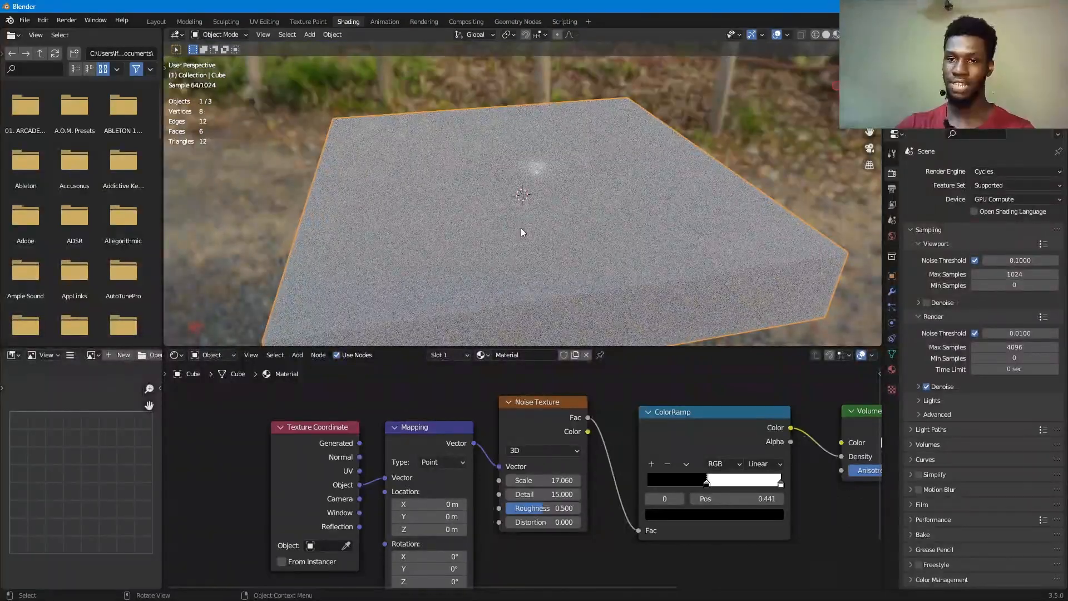
{"action": "middle_click_drag", "start_coordinate": [519, 230], "coordinate": [523, 189]}
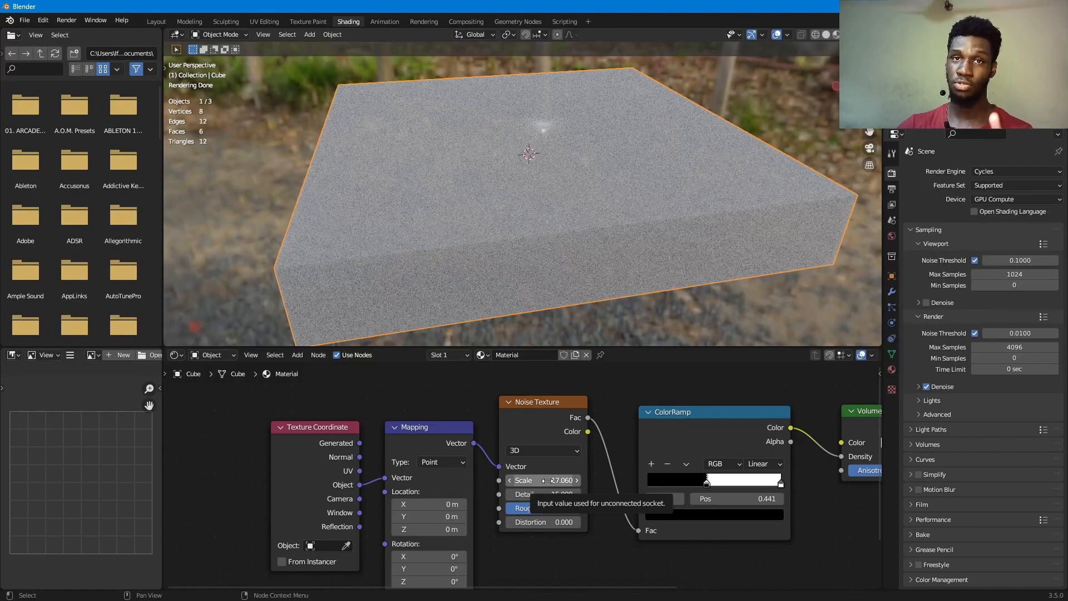
{"action": "left_click_drag", "start_coordinate": [548, 480], "coordinate": [503, 480]}
{"action": "middle_click_drag", "start_coordinate": [768, 166], "coordinate": [723, 245]}
{"action": "scroll", "coordinate": [723, 234], "scroll_direction": "down", "scroll_amount": 3}
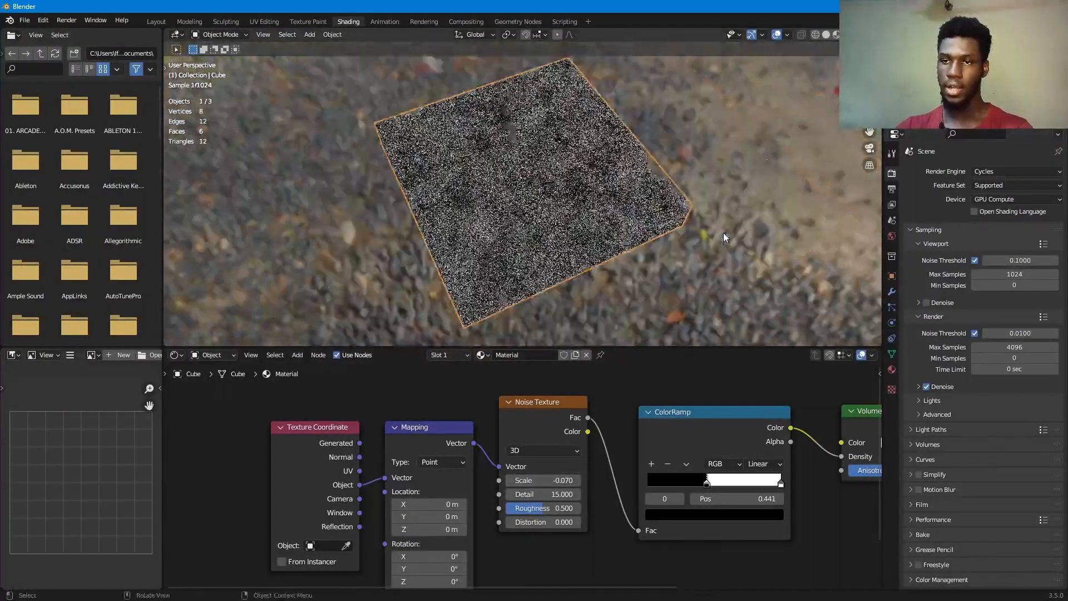
{"action": "scroll", "coordinate": [777, 468], "scroll_direction": "up", "scroll_amount": 1}
- Move the ColorRamp's black stop to position 0.500 and look at the slab from the side
{"action": "middle_click_drag", "start_coordinate": [778, 467], "coordinate": [479, 536]}
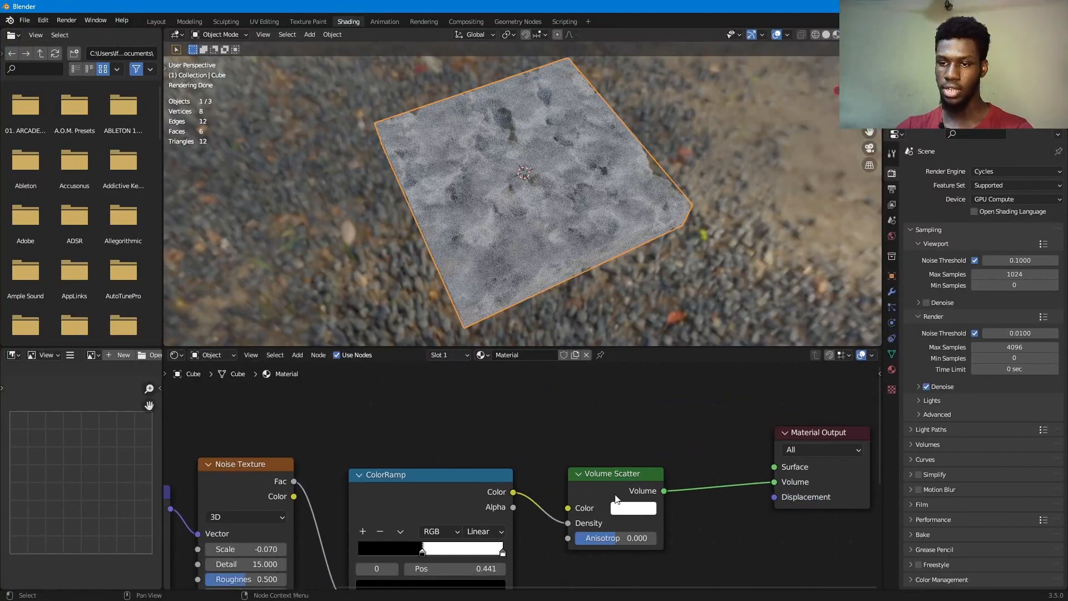
{"action": "middle_click_drag", "start_coordinate": [418, 477], "coordinate": [444, 387]}
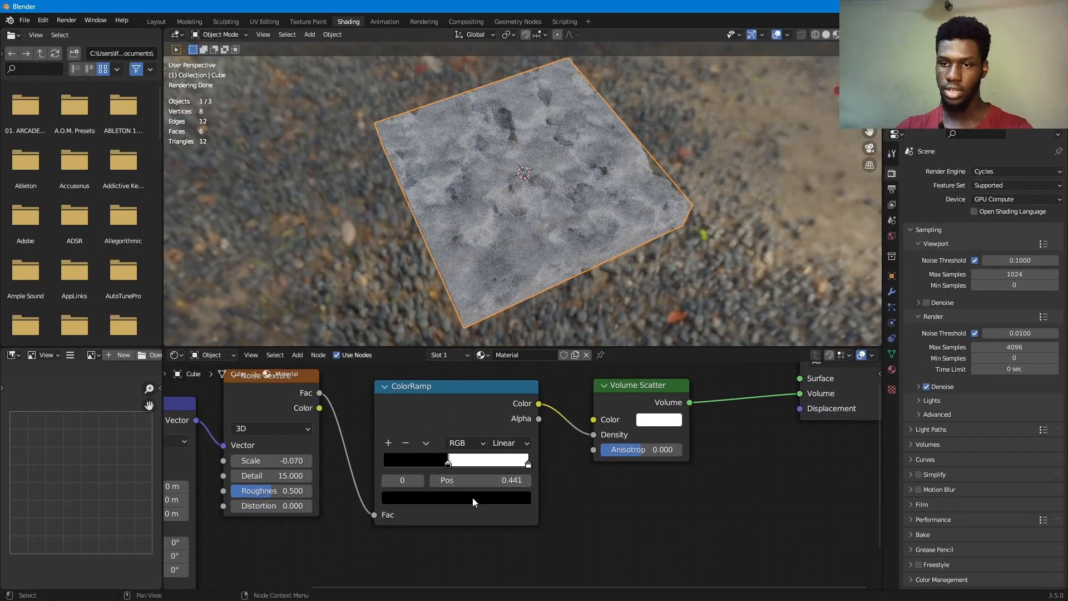
{"action": "left_click_drag", "start_coordinate": [449, 464], "coordinate": [459, 474]}
{"action": "middle_click_drag", "start_coordinate": [653, 245], "coordinate": [688, 129]}
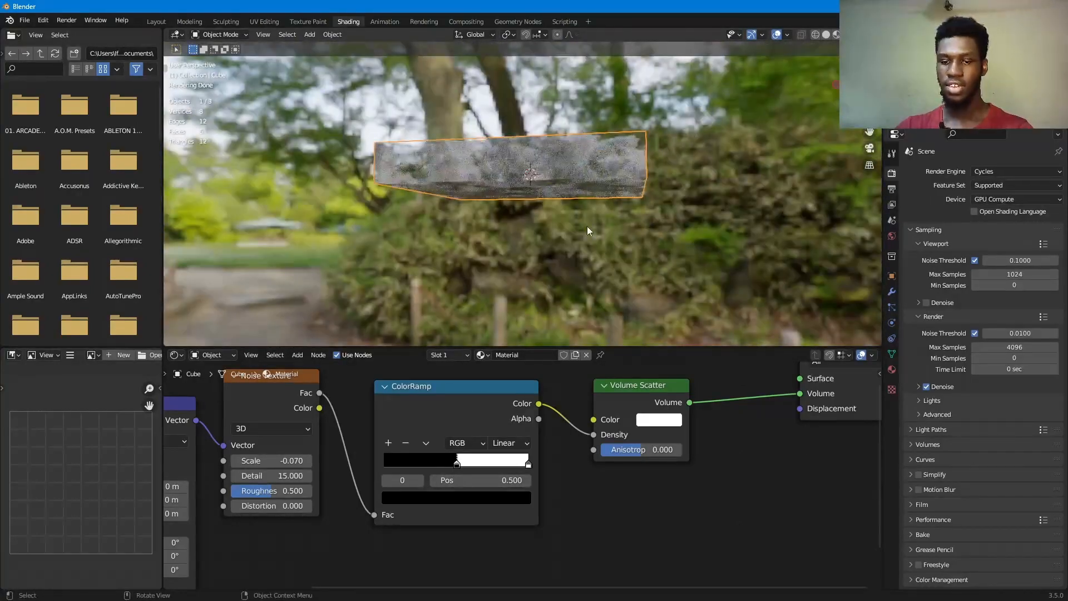
- Scale up the cloud slab, stretch it taller along Z, and apply its object transform
{"action": "key", "text": "s"}
{"action": "left_click", "coordinate": [656, 193]}
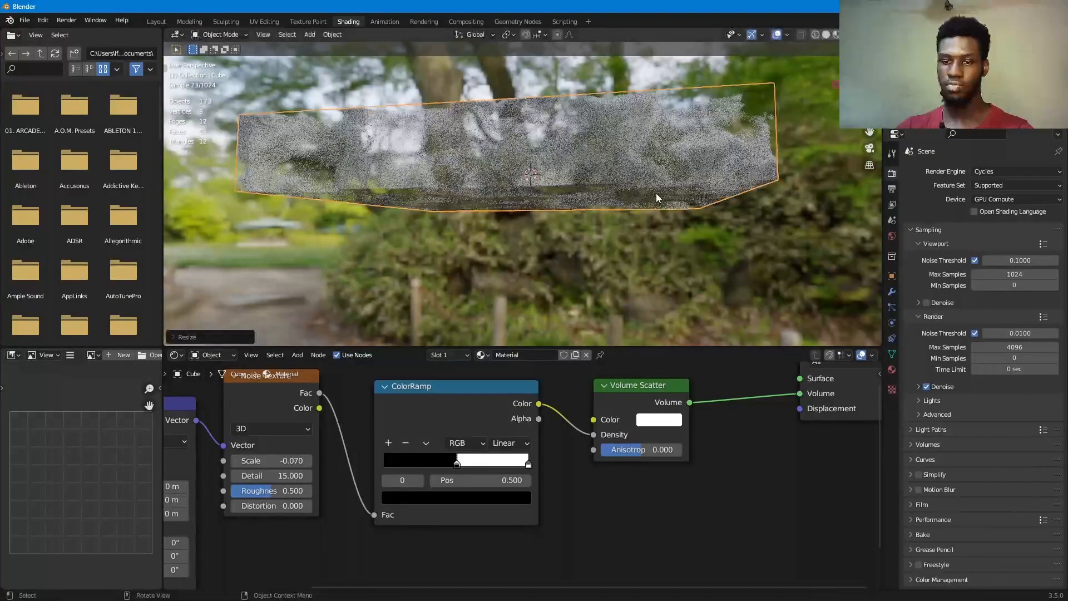
{"action": "key", "text": "s"}
{"action": "key", "text": "z"}
{"action": "left_click", "coordinate": [749, 218]}
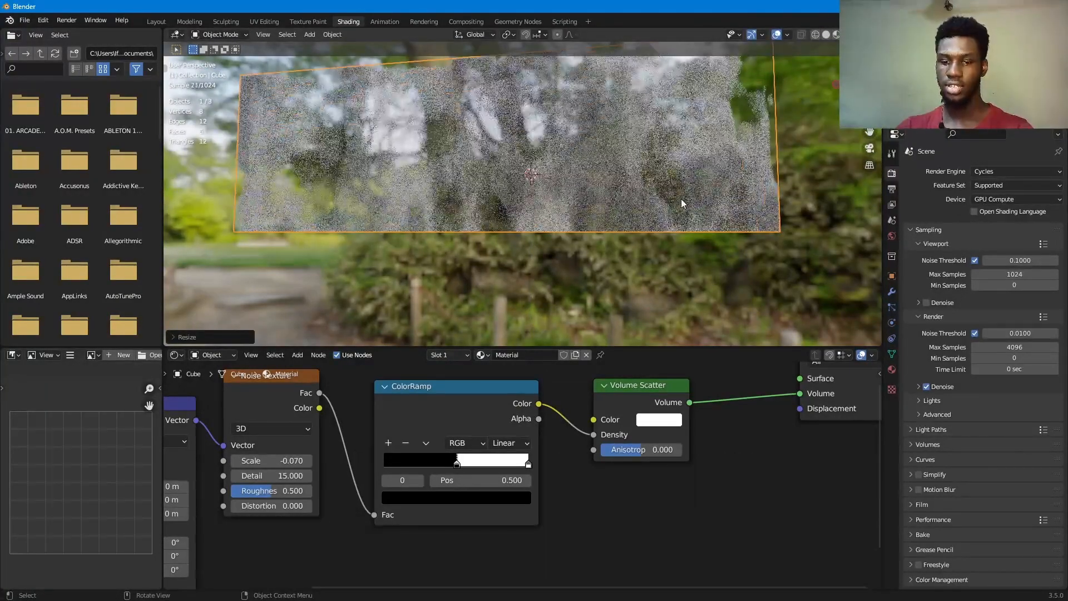
{"action": "key", "text": "ctrl+a"}
{"action": "left_click", "coordinate": [682, 200]}
{"action": "middle_click_drag", "start_coordinate": [679, 199], "coordinate": [635, 272]}
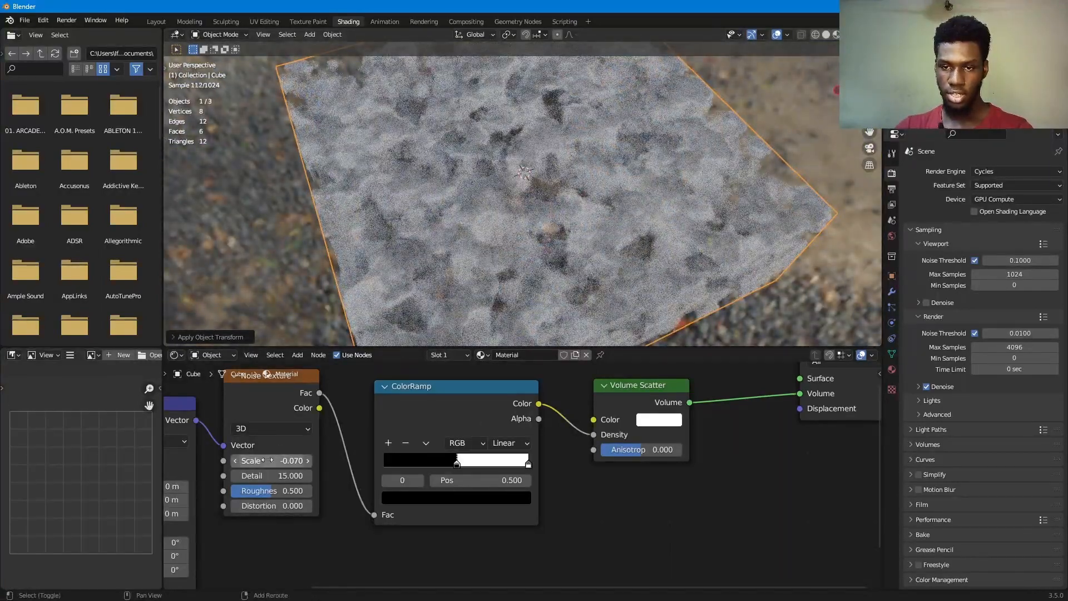
- Set the Noise Texture's Scale to -0.040 and check the cloud pattern on the slab
{"action": "left_click_drag", "start_coordinate": [271, 466], "coordinate": [280, 466]}
{"action": "middle_click_drag", "start_coordinate": [604, 217], "coordinate": [651, 150]}
{"action": "scroll", "coordinate": [651, 152], "scroll_direction": "up", "scroll_amount": 5}
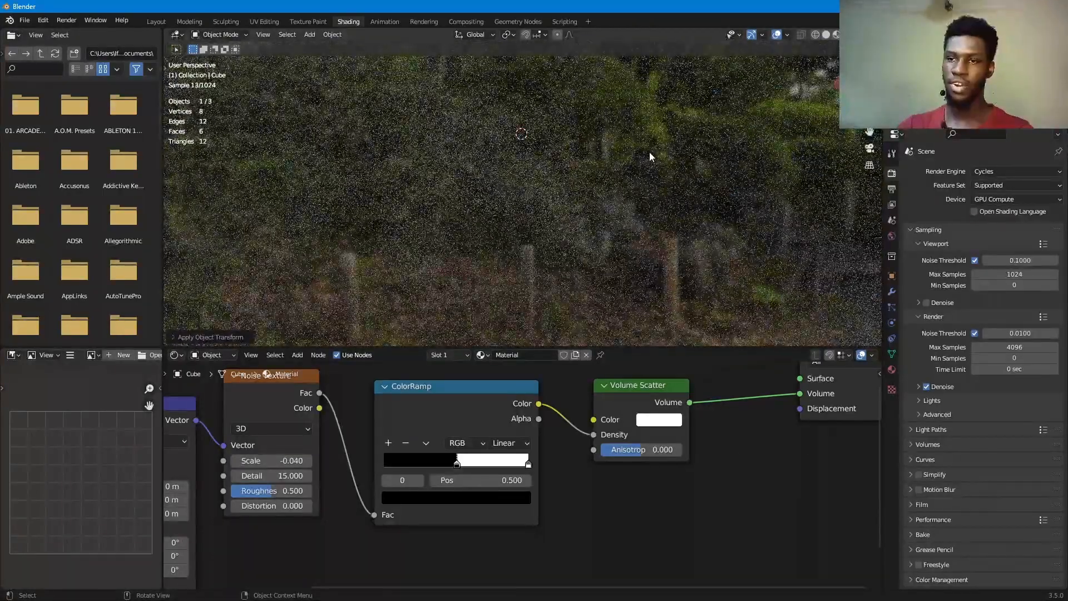
{"action": "scroll", "coordinate": [650, 152], "scroll_direction": "down", "scroll_amount": 5}
{"action": "middle_click_drag", "start_coordinate": [650, 152], "coordinate": [670, 192]}
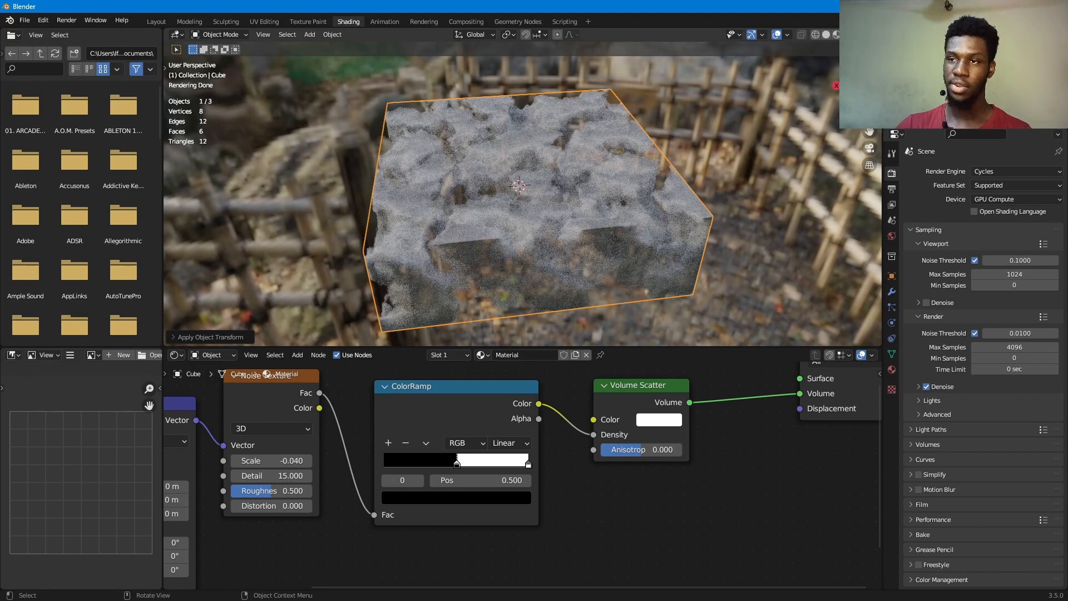
- Light the rendered viewport with the scene world instead of the HDRI and bring up the World node tree
{"action": "left_click", "coordinate": [858, 35]}
{"action": "left_click", "coordinate": [797, 102]}
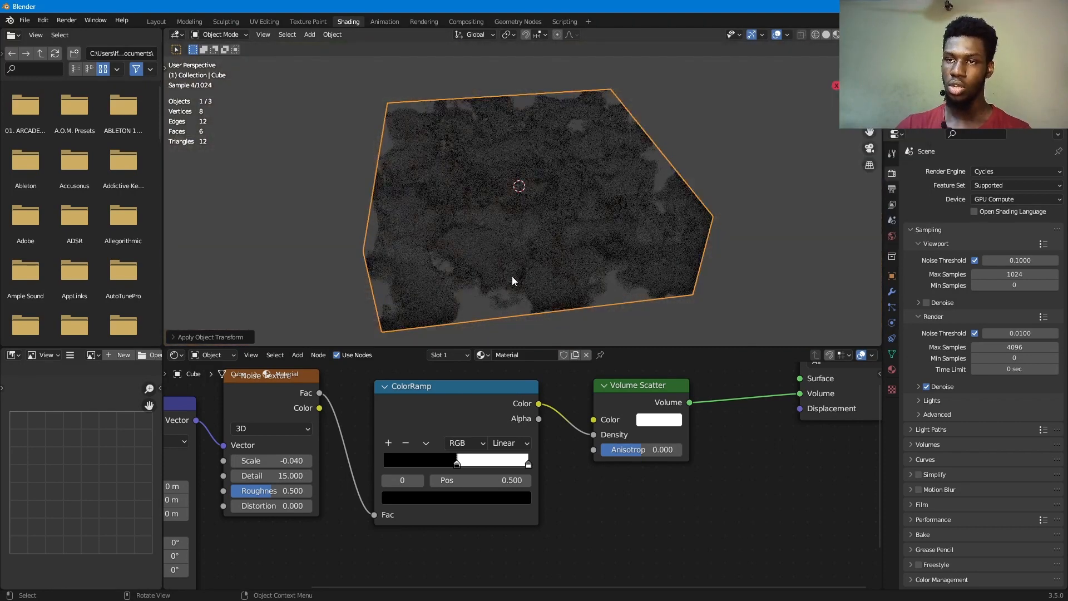
{"action": "middle_click_drag", "start_coordinate": [543, 188], "coordinate": [544, 162], "text": "shift"}
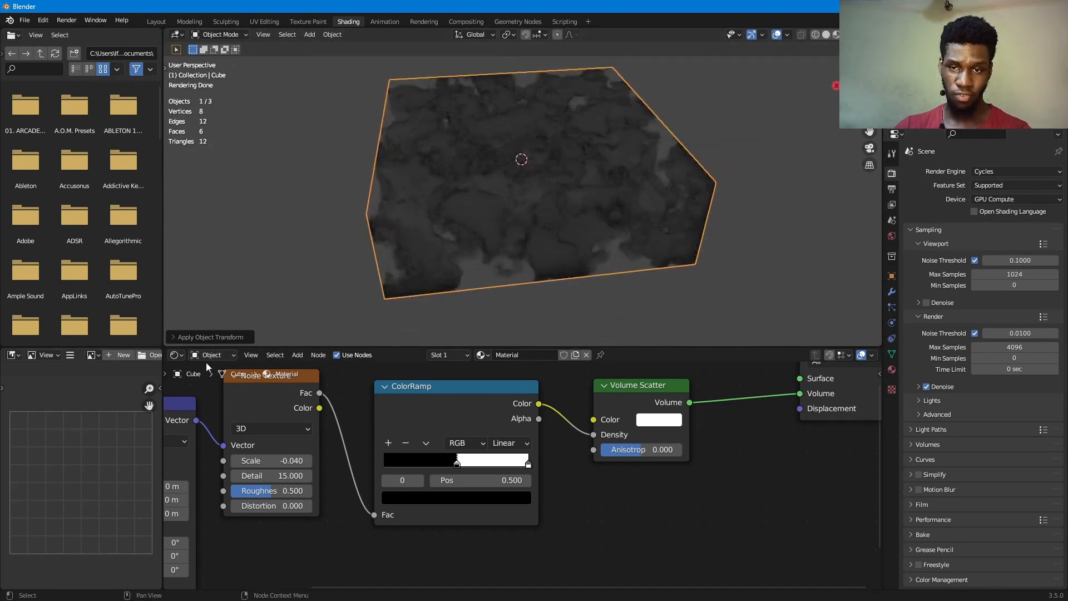
{"action": "left_click", "coordinate": [221, 355]}
{"action": "left_click", "coordinate": [225, 383]}
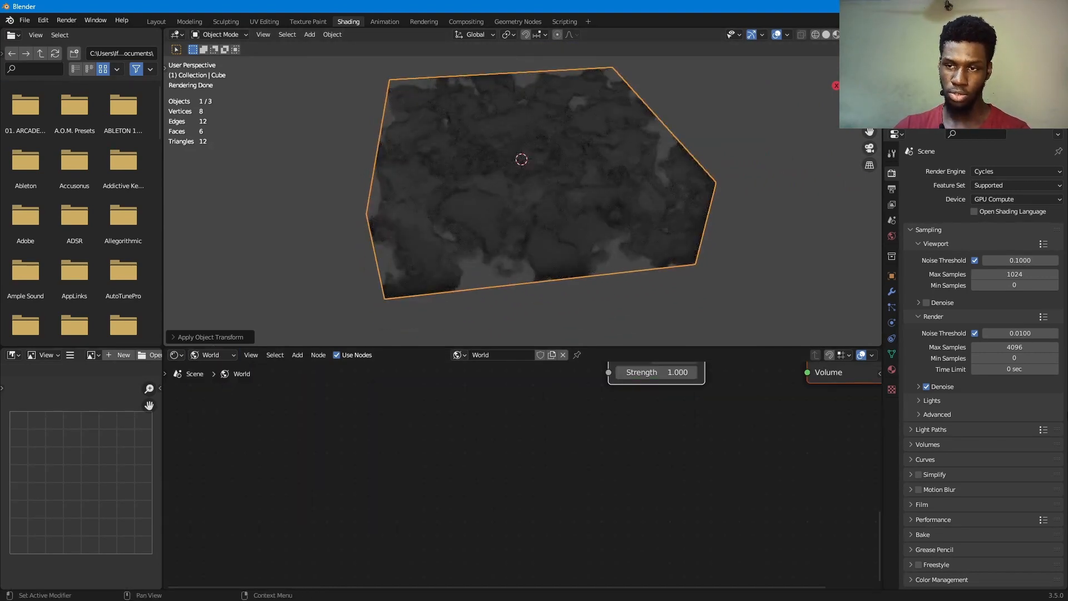
{"action": "middle_click_drag", "start_coordinate": [809, 470], "coordinate": [756, 477]}
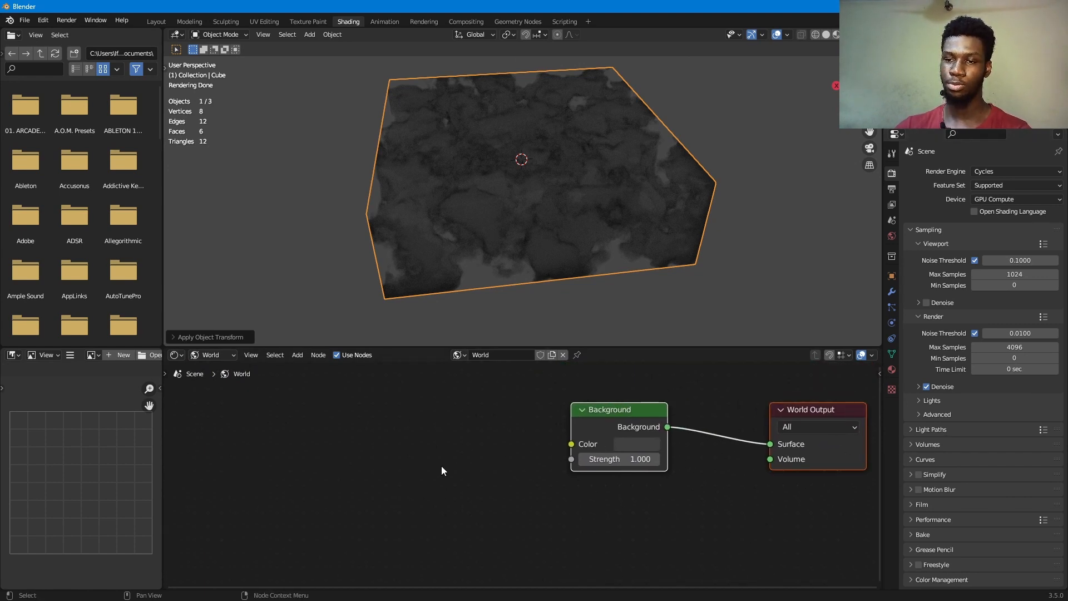
- Add a Sky Texture node and connect its Color output to the Background node's Color
{"action": "key", "text": "shift+a"}
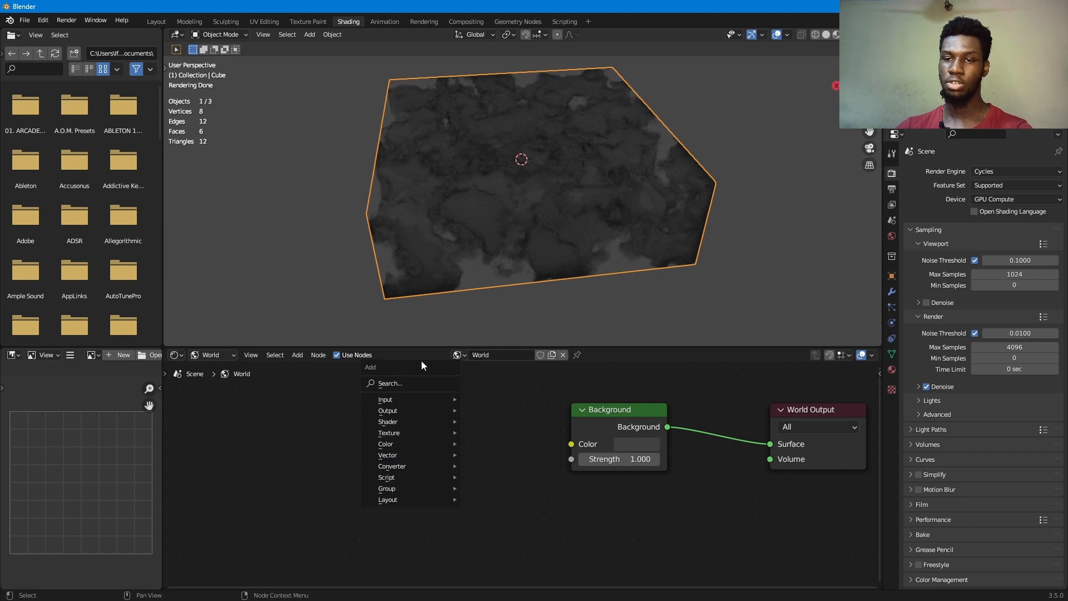
{"action": "left_click", "coordinate": [417, 384]}
{"action": "type", "text": "sa"}
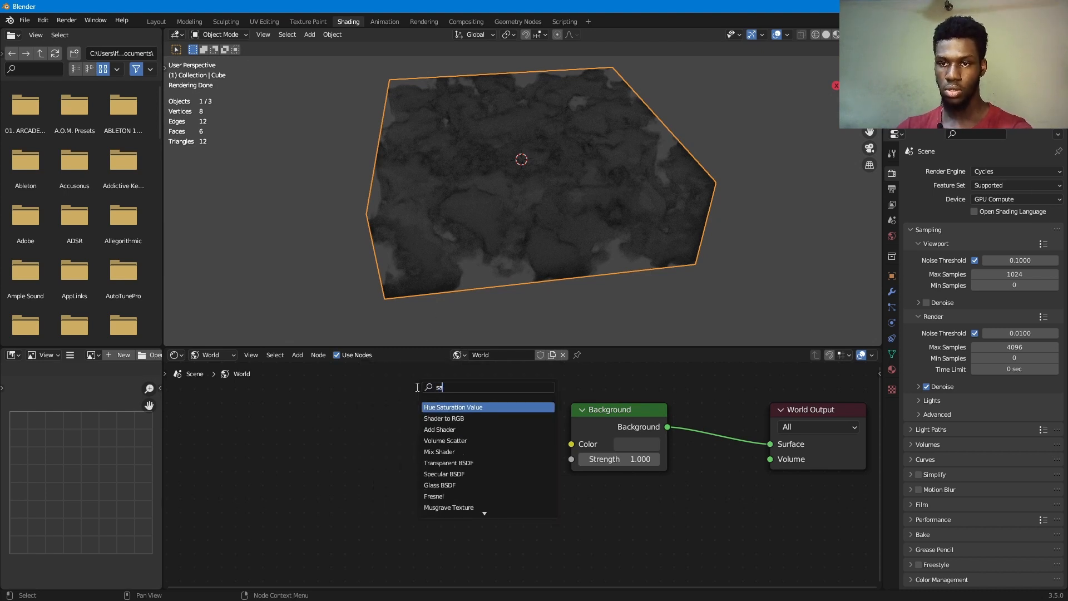
{"action": "key", "text": "BackSpace"}
{"action": "type", "text": "k"}
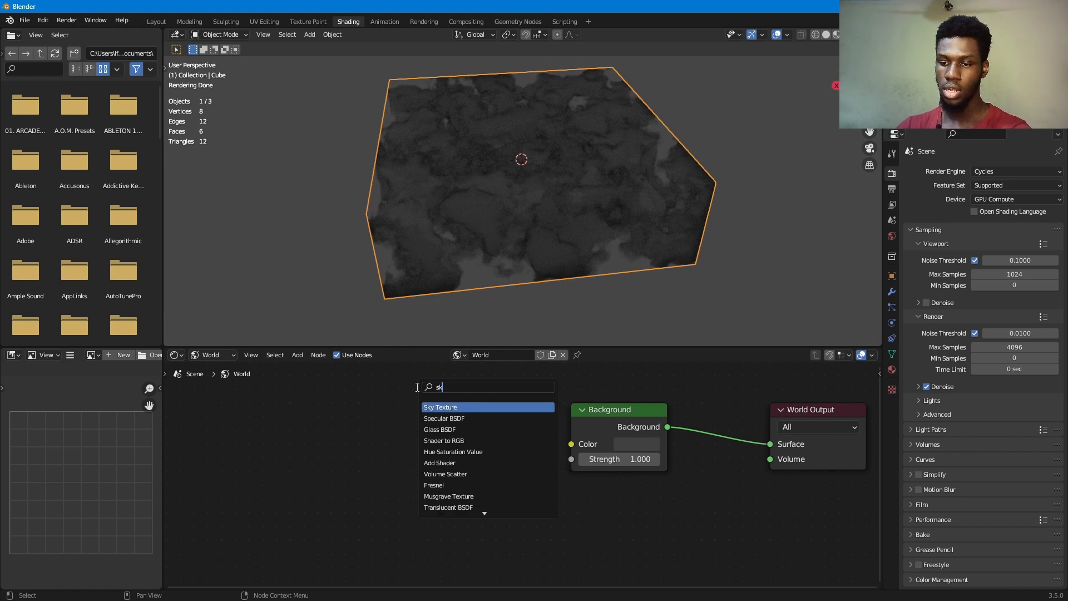
{"action": "type", "text": "y"}
{"action": "key", "text": "Return"}
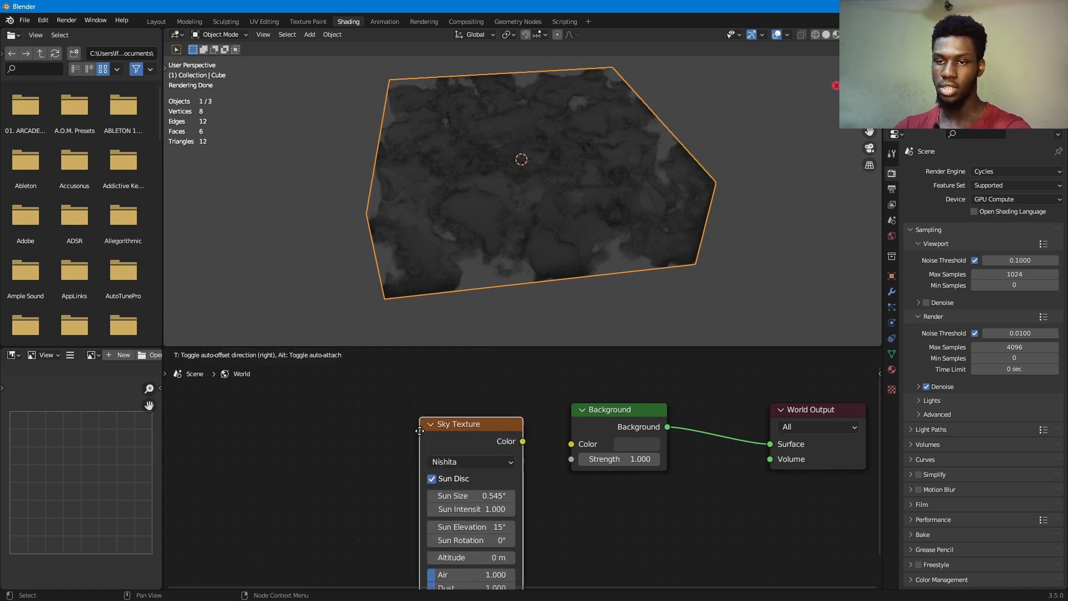
{"action": "left_click", "coordinate": [524, 417]}
{"action": "left_click_drag", "start_coordinate": [523, 439], "coordinate": [573, 444]}
- Scale the cloud slab up uniformly against the new sky
{"action": "middle_click_drag", "start_coordinate": [655, 187], "coordinate": [524, 189]}
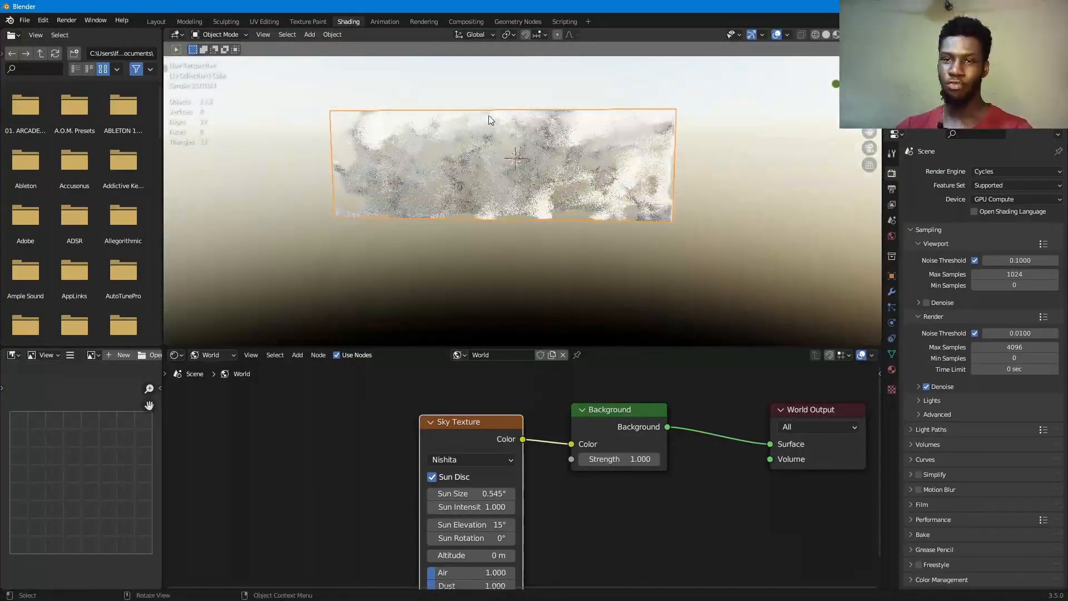
{"action": "scroll", "coordinate": [526, 178], "scroll_direction": "down", "scroll_amount": 5}
{"action": "key", "text": "s"}
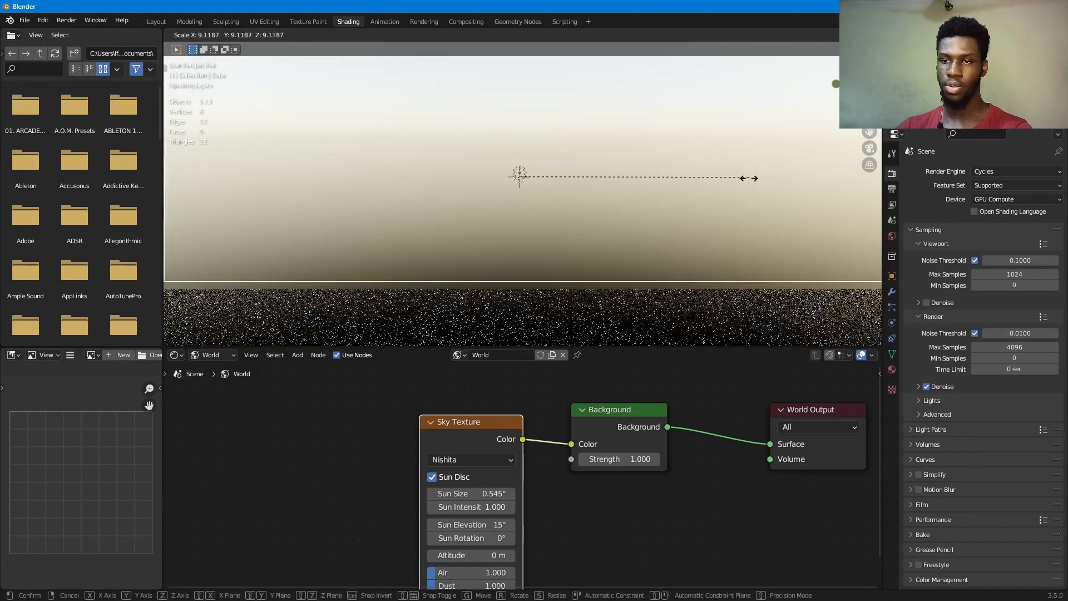
{"action": "left_click", "coordinate": [639, 183]}
{"action": "middle_click_drag", "start_coordinate": [640, 184], "coordinate": [712, 200]}
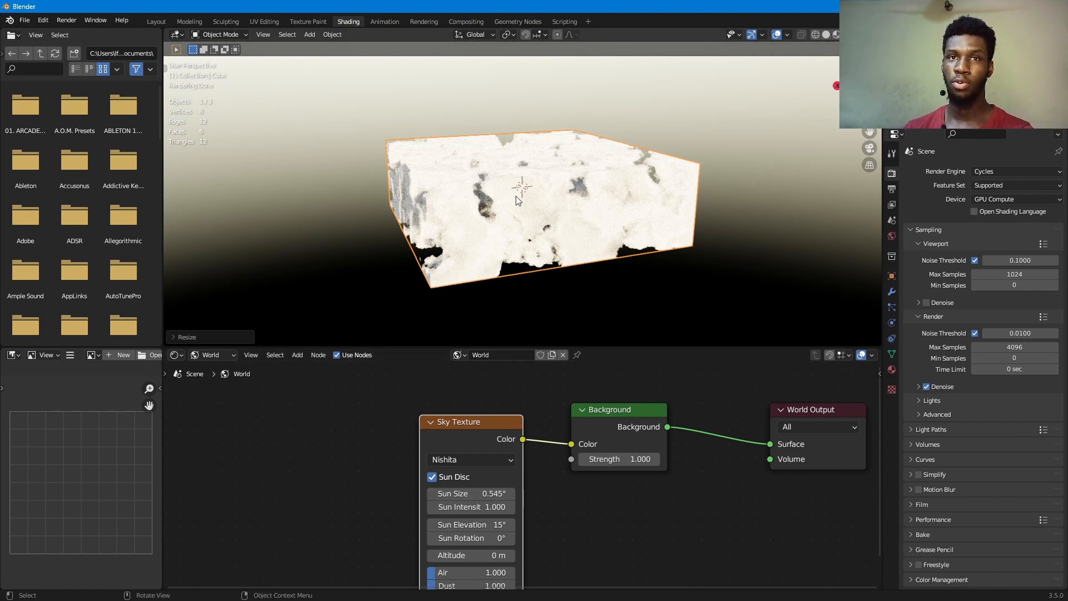
- Set the Sky Texture's Sun Size to 22.6°
{"action": "middle_click_drag", "start_coordinate": [522, 189], "coordinate": [559, 180]}
{"action": "scroll", "coordinate": [558, 180], "scroll_direction": "up", "scroll_amount": 2}
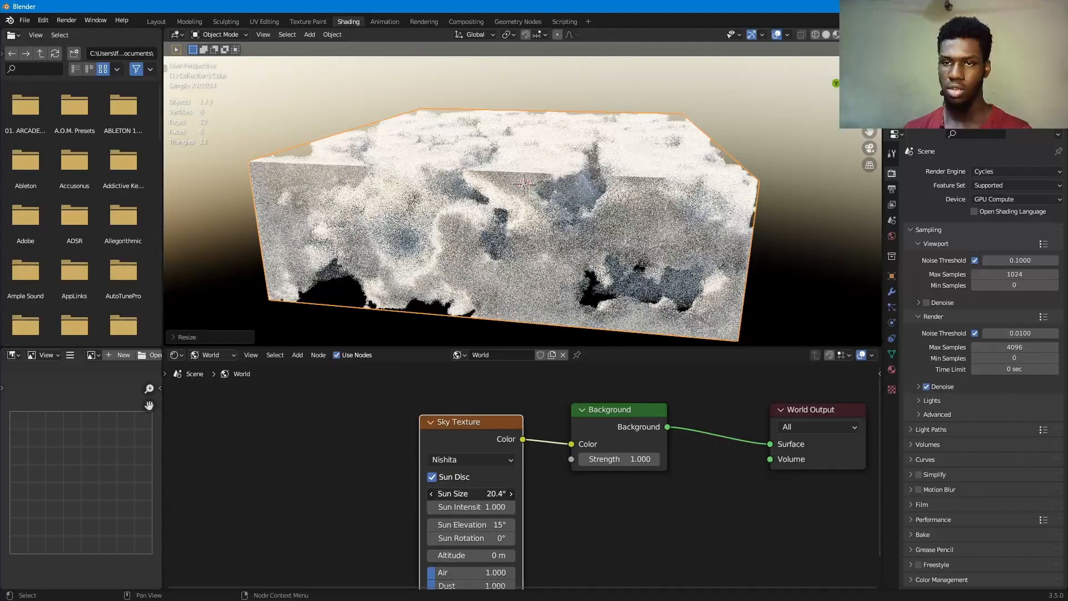
{"action": "left_click_drag", "start_coordinate": [497, 494], "coordinate": [510, 494]}
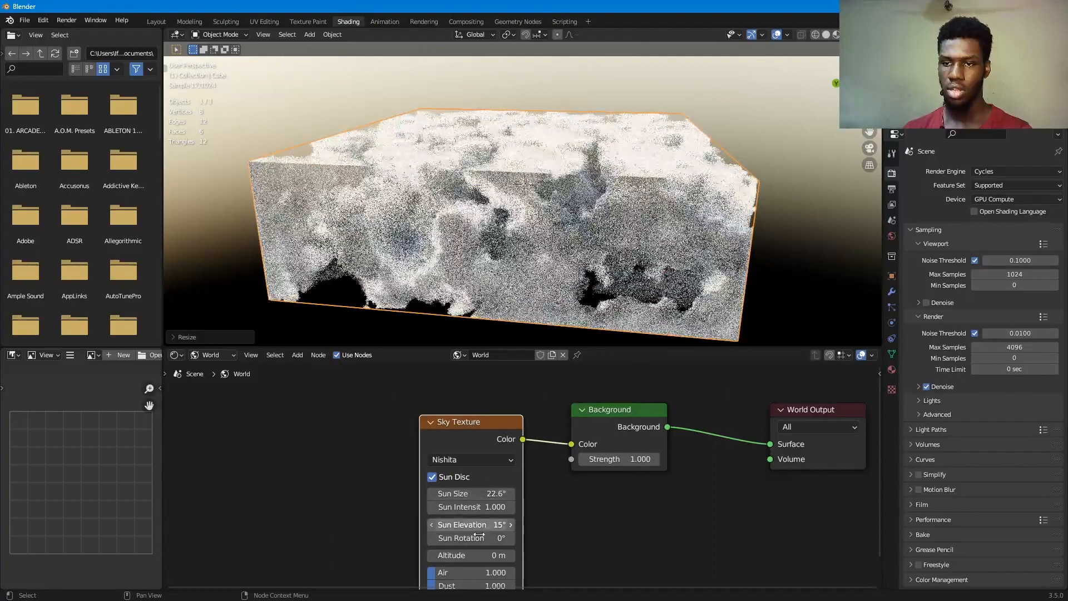
- Reduce the Sky Texture's Dust to 0.231 and Air to 0.296
{"action": "middle_click_drag", "start_coordinate": [566, 517], "coordinate": [570, 445]}
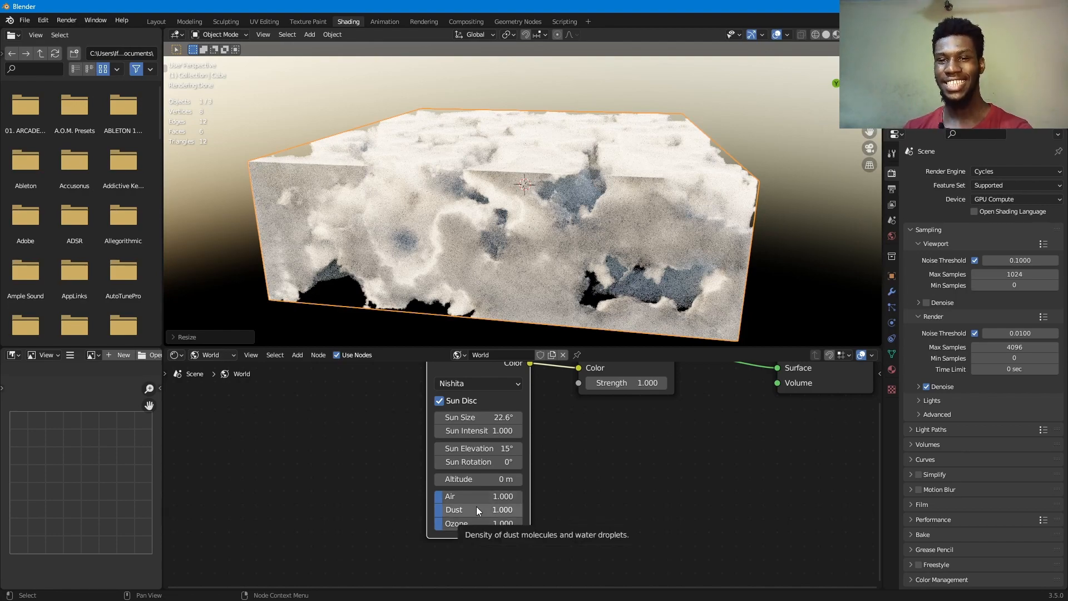
{"action": "left_click_drag", "start_coordinate": [476, 507], "coordinate": [436, 508]}
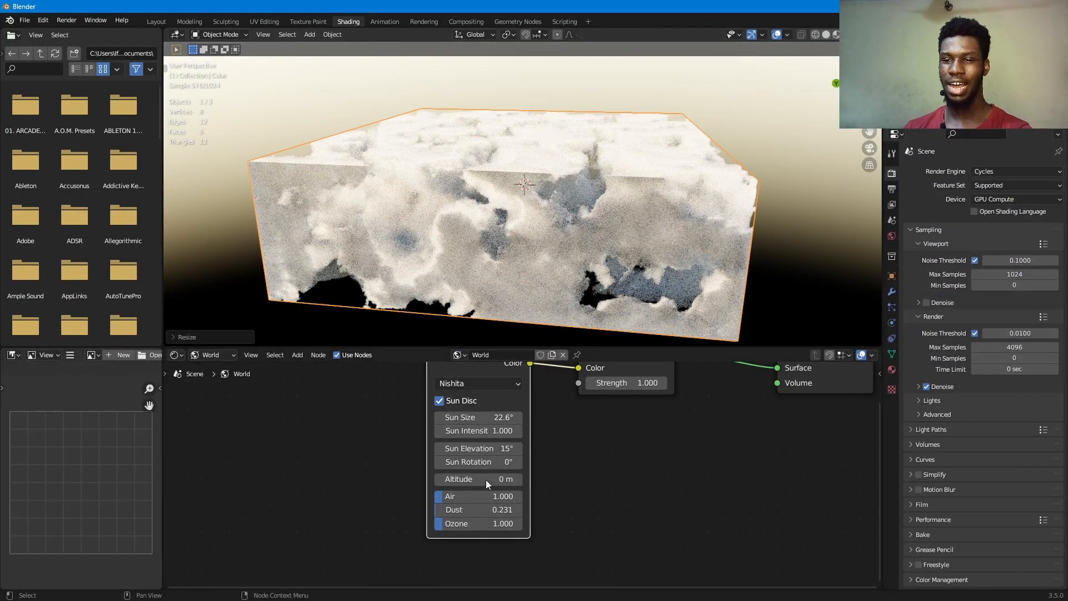
{"action": "mouse_move", "coordinate": [492, 498]}
{"action": "left_mouse_down"}
{"action": "mouse_move", "coordinate": [515, 498]}
{"action": "mouse_move", "coordinate": [493, 496]}
{"action": "left_mouse_up"}
{"action": "middle_click_drag", "start_coordinate": [561, 195], "coordinate": [580, 160]}
{"action": "left_click_drag", "start_coordinate": [467, 497], "coordinate": [390, 497]}
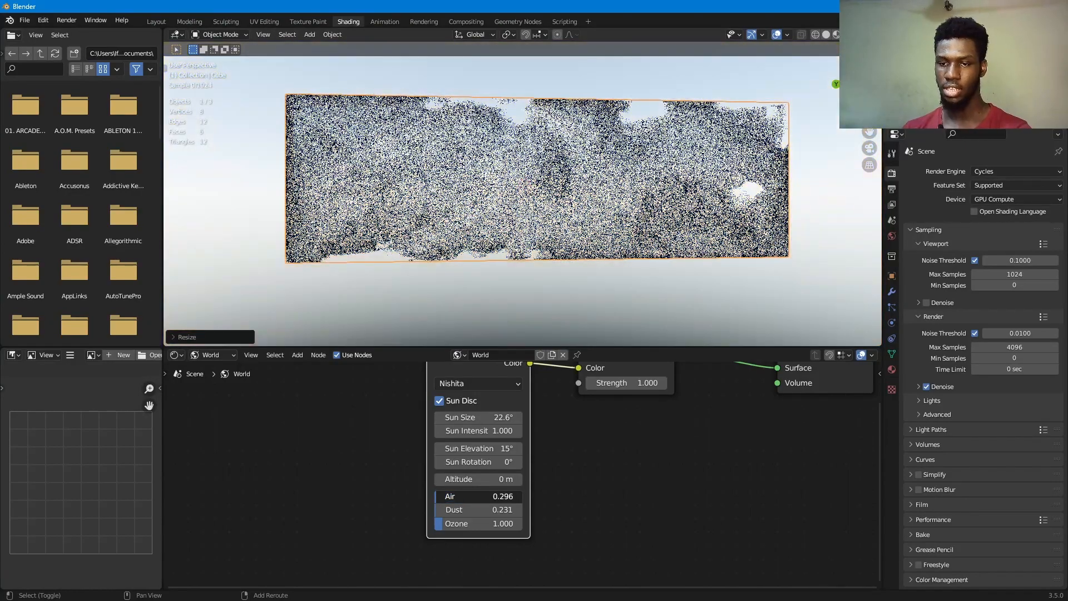
{"action": "middle_click_drag", "start_coordinate": [586, 118], "coordinate": [715, 142]}
{"action": "middle_click_drag", "start_coordinate": [649, 177], "coordinate": [658, 149]}
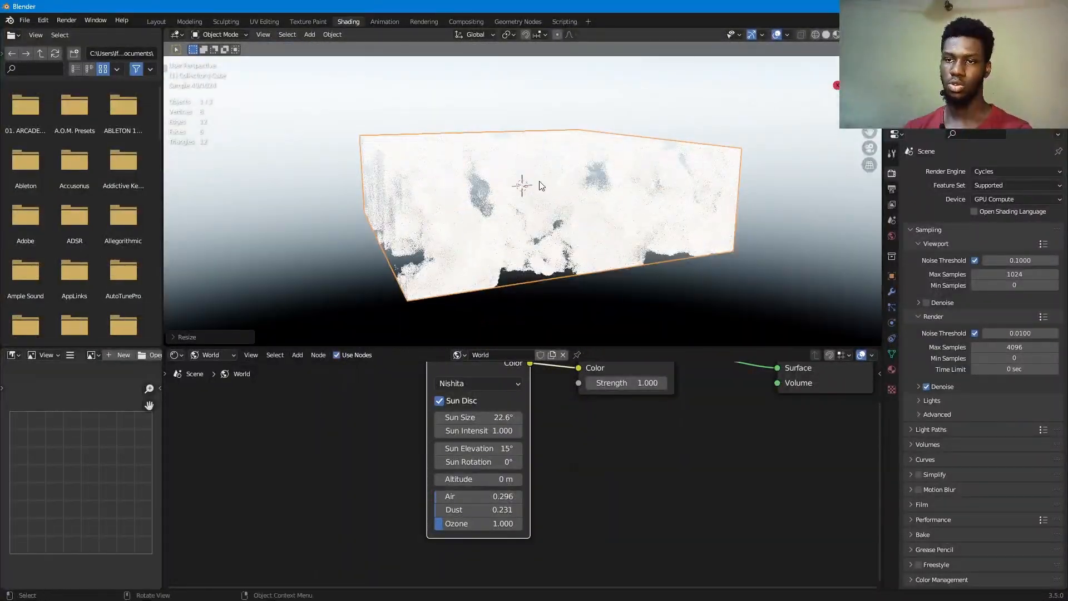
- Return to the slab's material nodes and move the ColorRamp's black stop to position 0.582
{"action": "left_click", "coordinate": [226, 355]}
{"action": "left_click", "coordinate": [230, 367]}
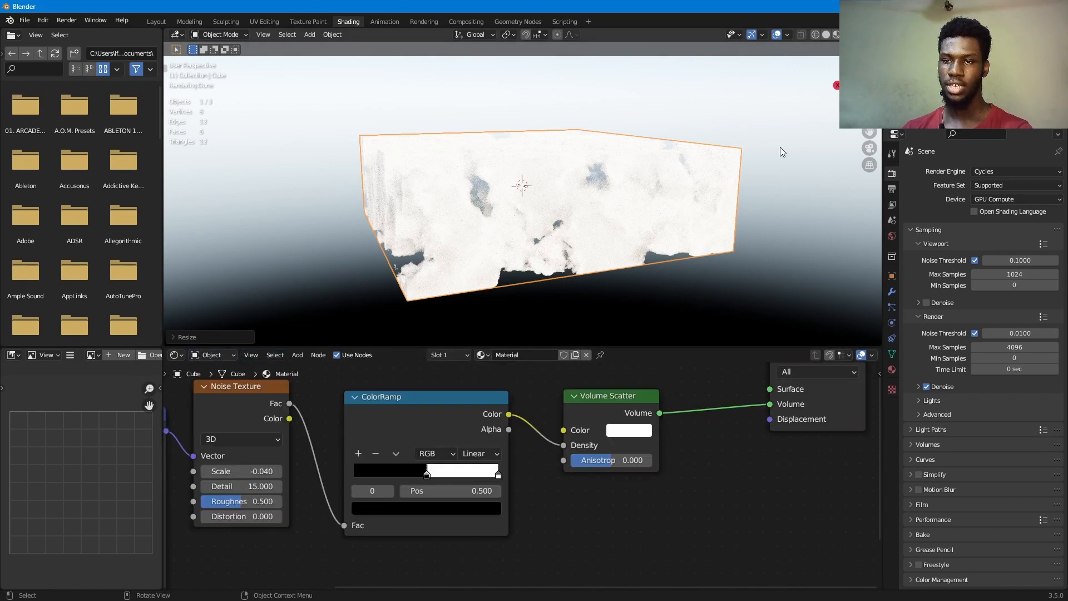
{"action": "middle_click_drag", "start_coordinate": [598, 201], "coordinate": [596, 234]}
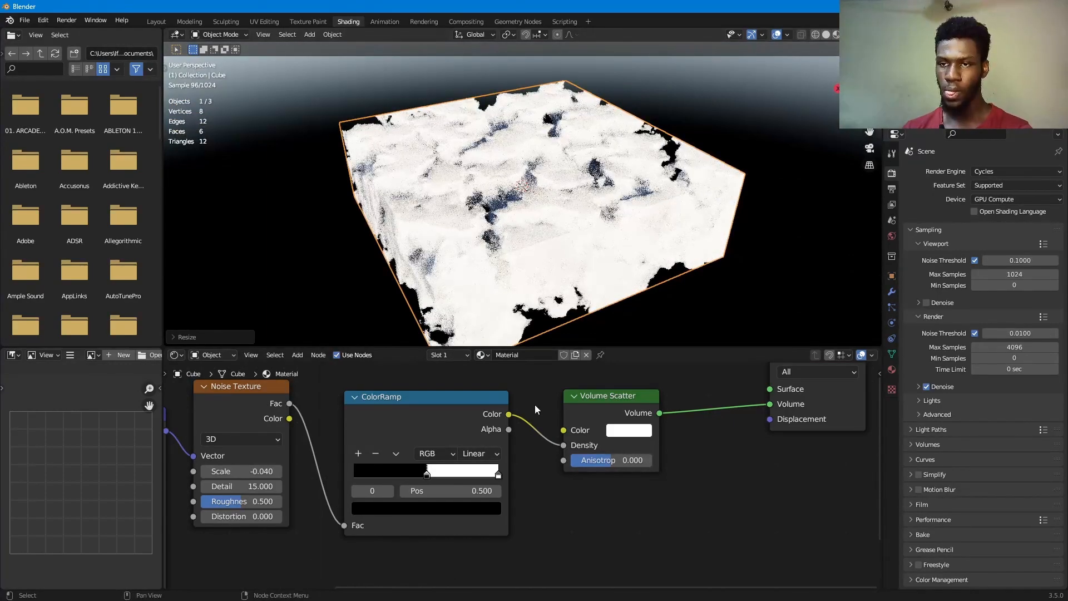
{"action": "left_click_drag", "start_coordinate": [429, 475], "coordinate": [441, 480]}
- Examine the cloud volume close up and from different angles, framing the slab in the viewport
{"action": "scroll", "coordinate": [615, 189], "scroll_direction": "up", "scroll_amount": 2}
{"action": "middle_click_drag", "start_coordinate": [614, 192], "coordinate": [623, 166]}
{"action": "scroll", "coordinate": [624, 166], "scroll_direction": "up", "scroll_amount": 4}
{"action": "scroll", "coordinate": [624, 165], "scroll_direction": "down", "scroll_amount": 6}
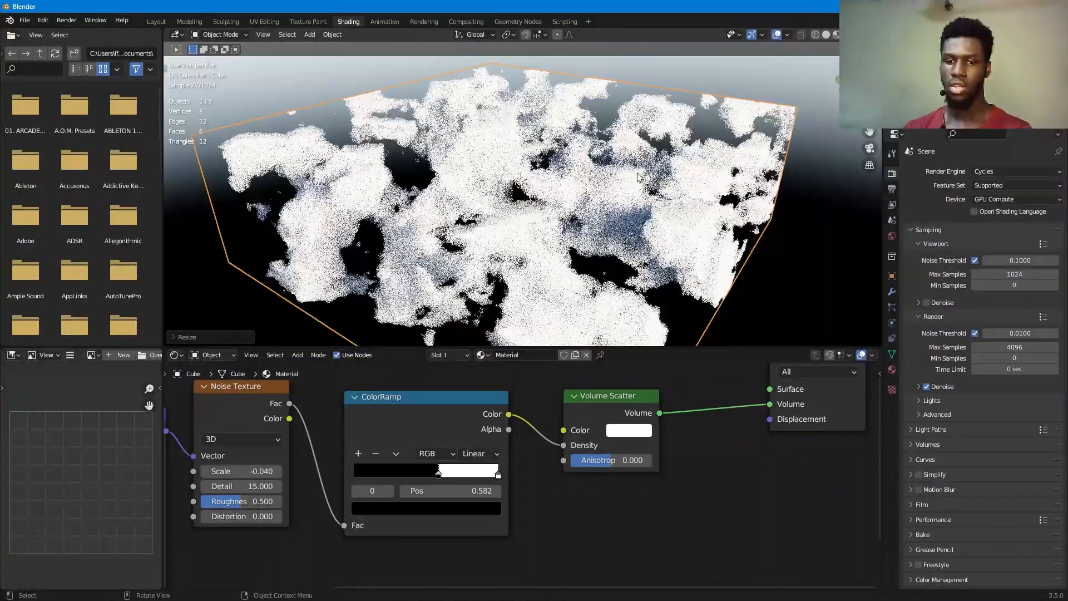
{"action": "key", "text": "grave"}
{"action": "left_click", "coordinate": [701, 210]}
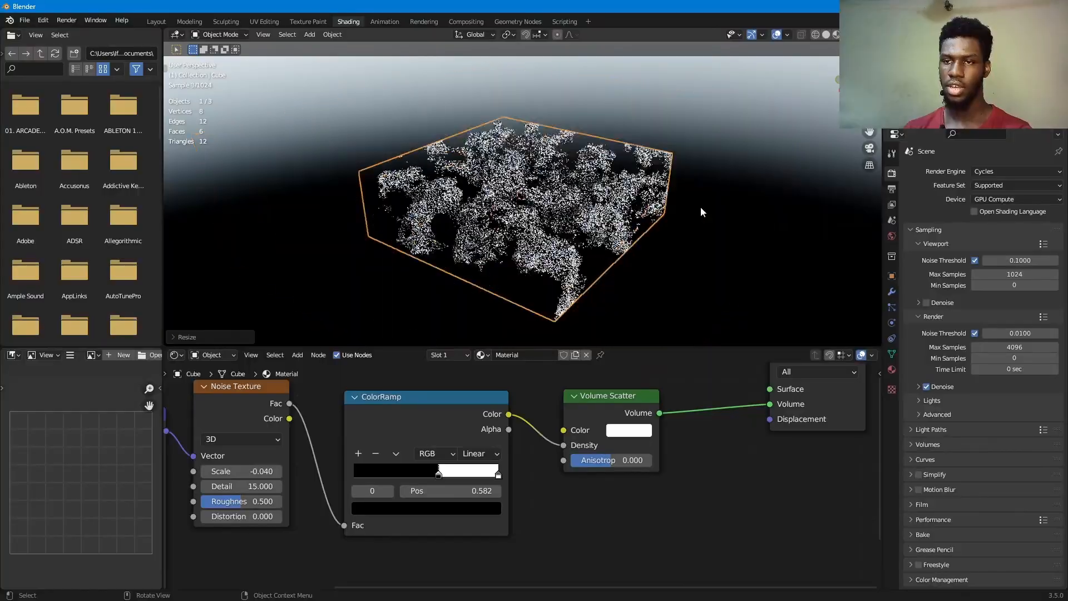
{"action": "scroll", "coordinate": [655, 199], "scroll_direction": "up", "scroll_amount": 5}
{"action": "middle_click_drag", "start_coordinate": [654, 200], "coordinate": [661, 173]}
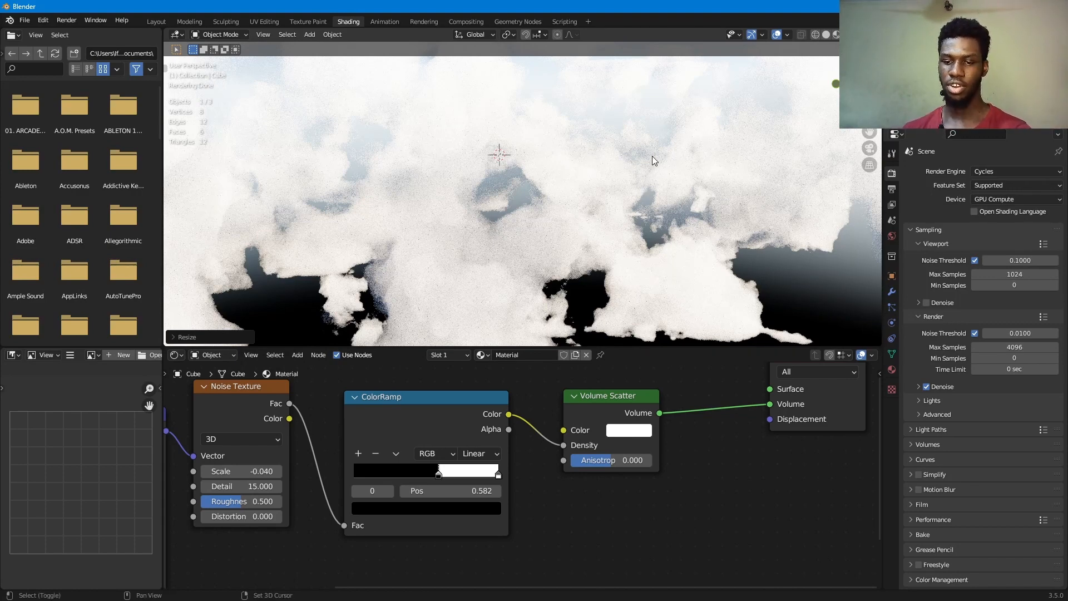
- Duplicate the cloud slab downward along Z, flatten the copy into a lower layer, and apply its object transform
{"action": "key", "text": "shift+d"}
{"action": "key", "text": "z"}
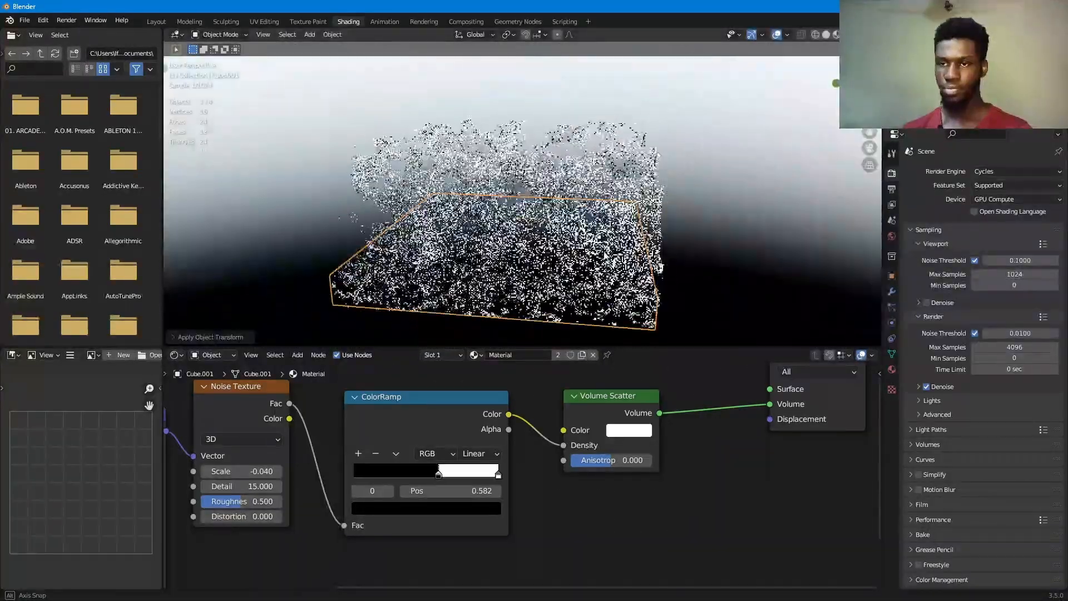
{"action": "middle_click_drag", "start_coordinate": [534, 222], "coordinate": [526, 224]}
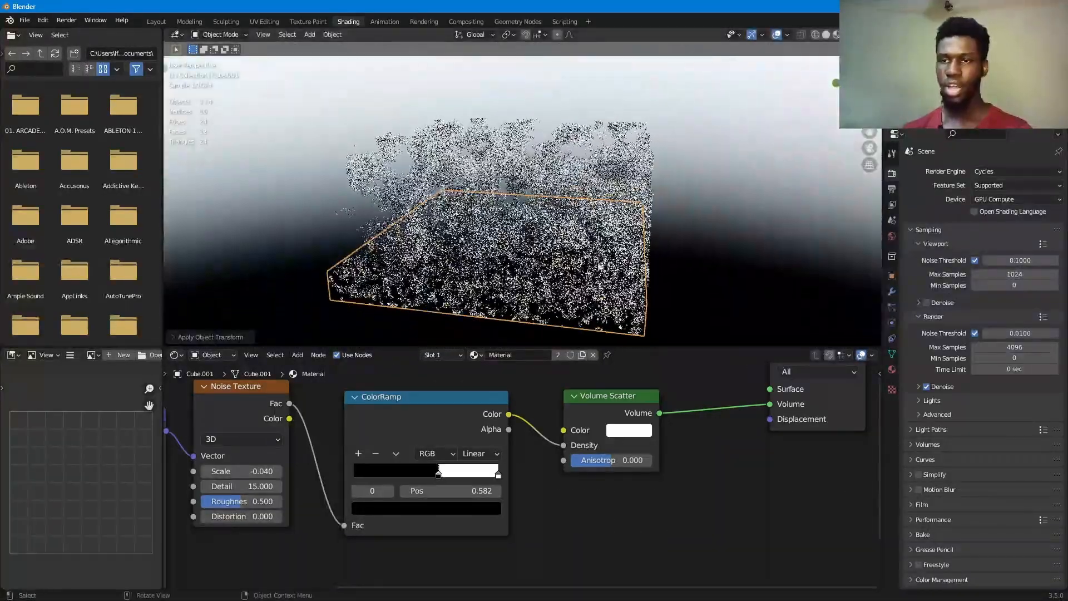
- Give the lower slab its own single-user material and shift its ColorRamp's black stop to a lower position
{"action": "left_click", "coordinate": [892, 370]}
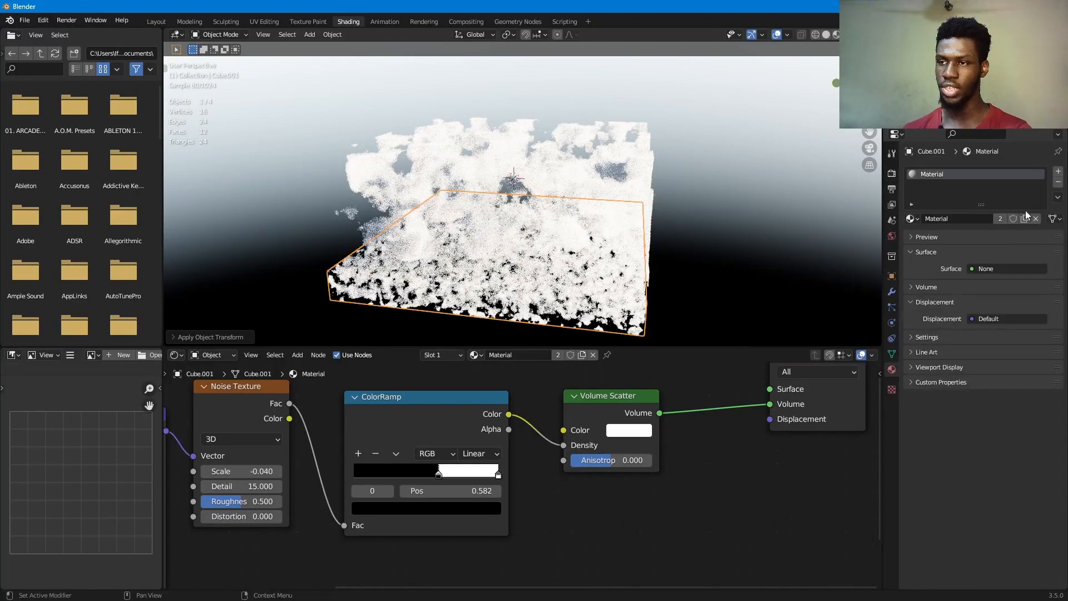
{"action": "left_click", "coordinate": [1000, 218]}
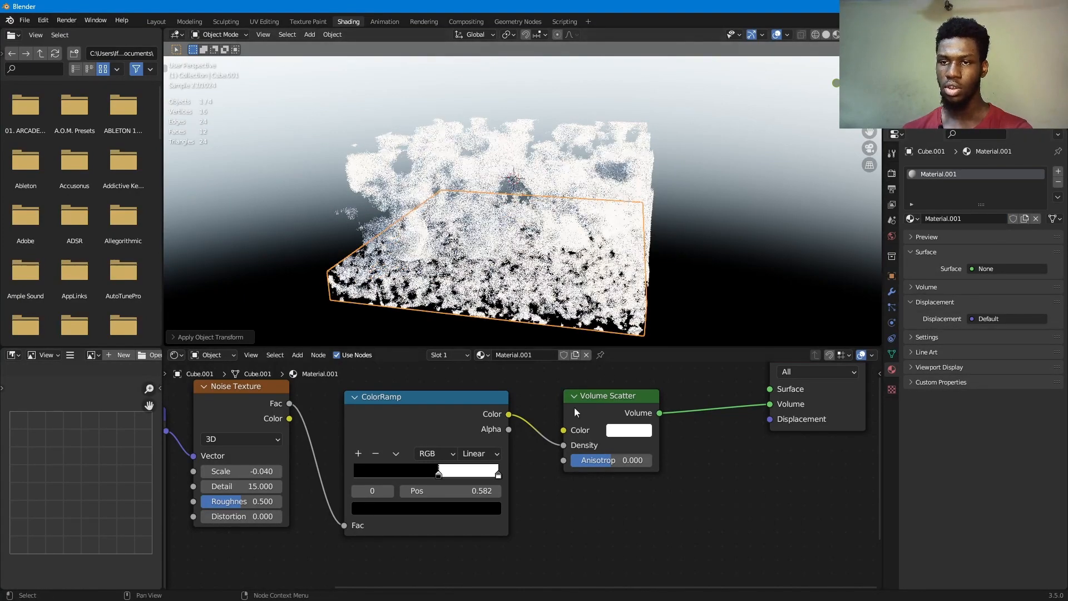
{"action": "left_click_drag", "start_coordinate": [438, 477], "coordinate": [414, 479]}
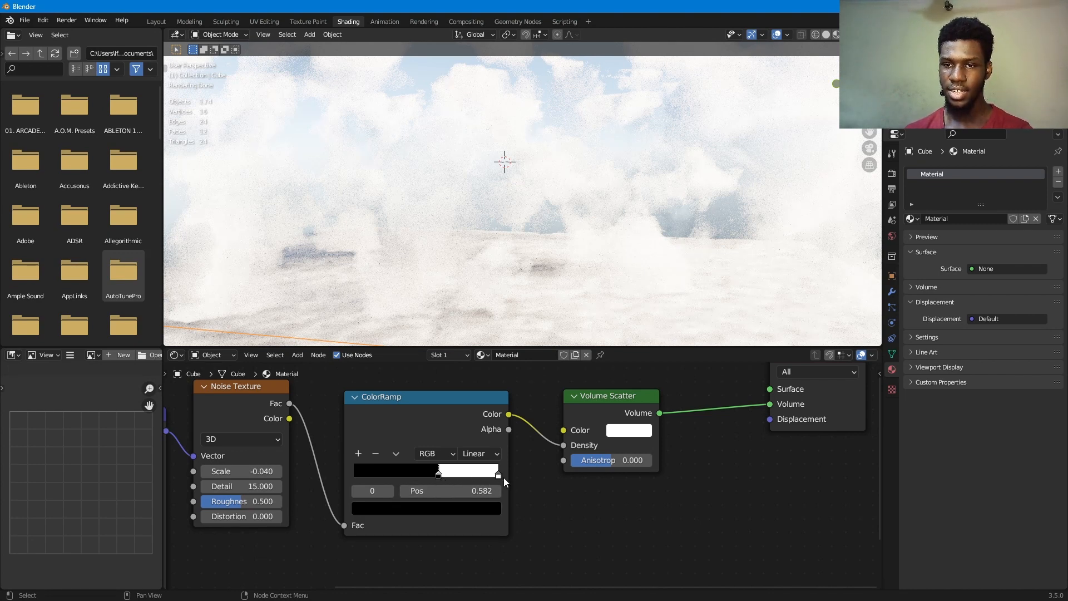
{"action": "left_click", "coordinate": [633, 216]}
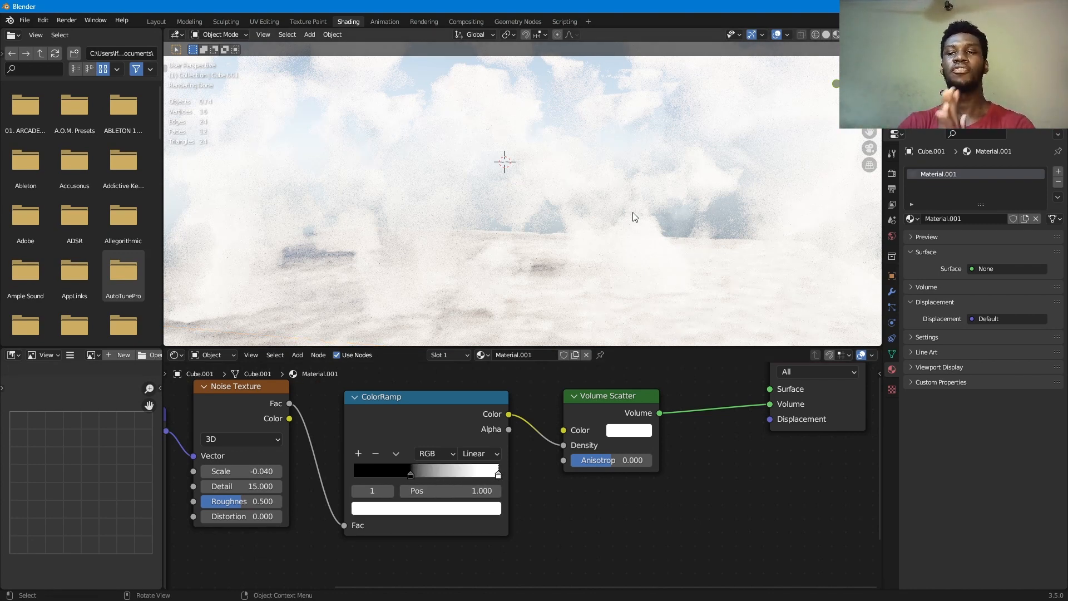